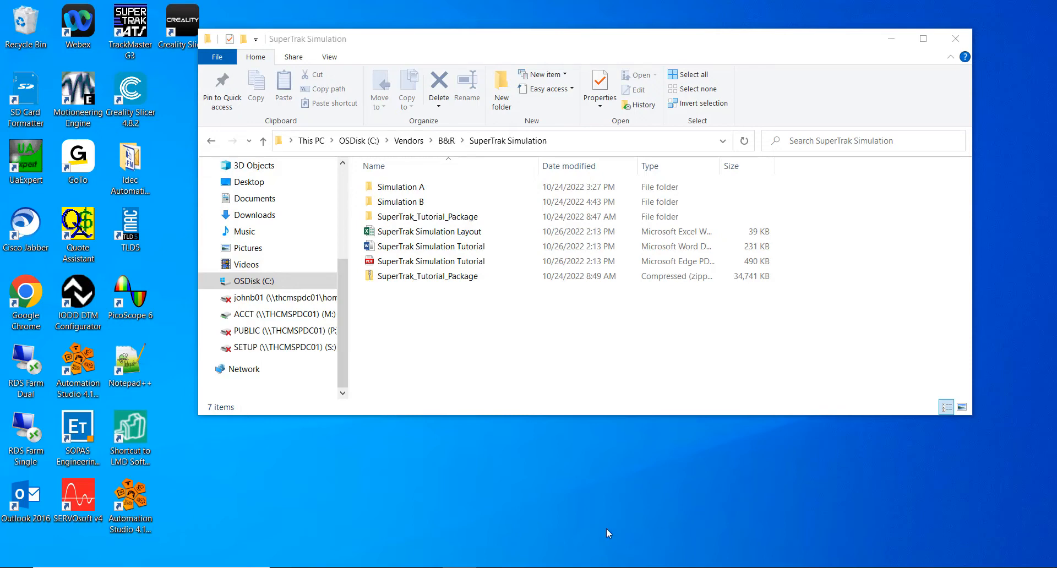
Step: Bring up the SuperTrakStartupTutorial folder window and offset it so the SuperTrak Simulation window stays reachable behind it
{"action": "mouse_move", "coordinate": [303, 567]}
{"action": "left_click", "coordinate": [338, 520]}
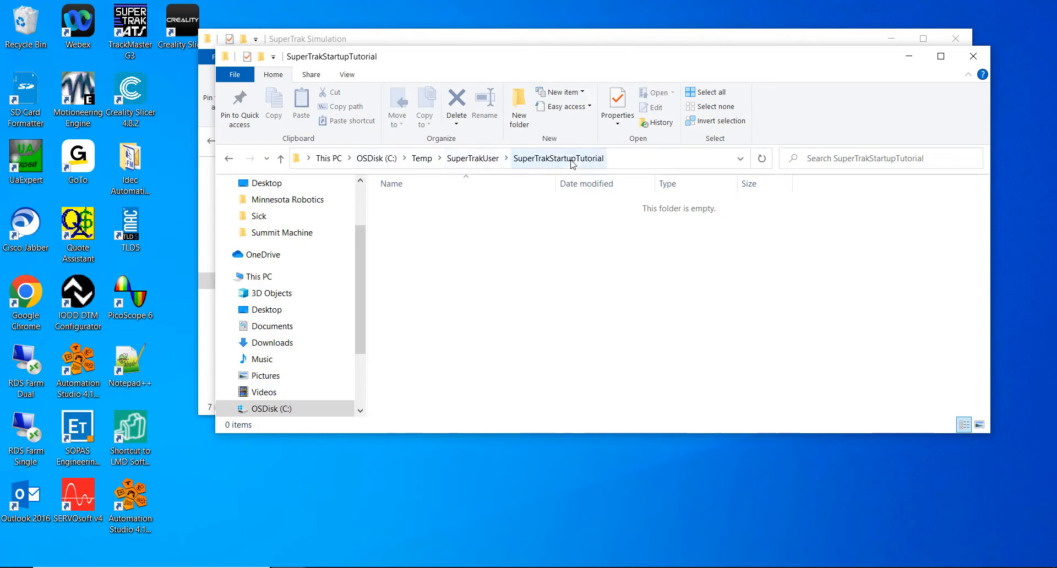
{"action": "left_click_drag", "start_coordinate": [523, 66], "coordinate": [535, 95]}
{"action": "left_click", "coordinate": [473, 47]}
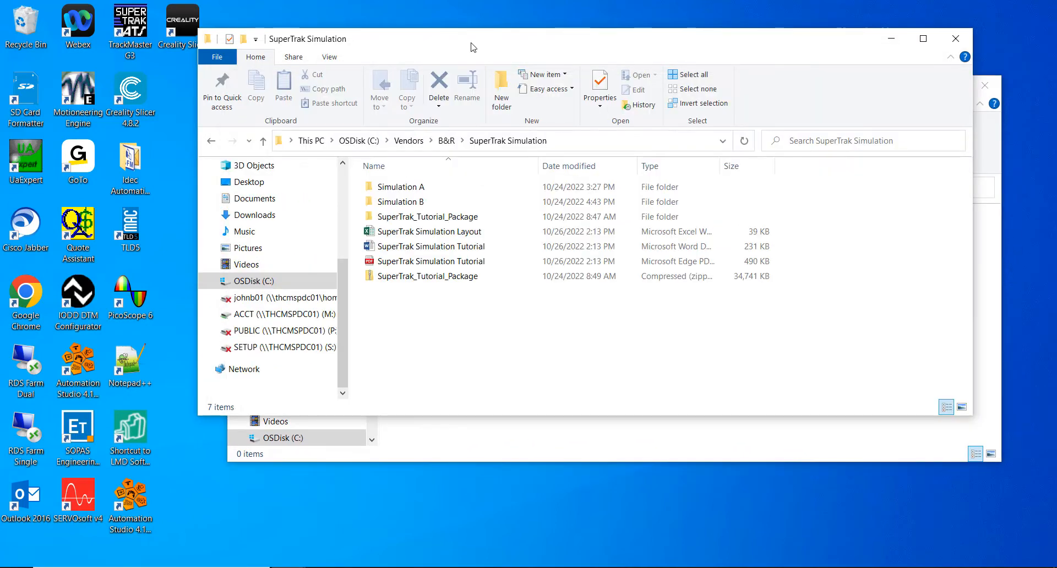
{"action": "left_click", "coordinate": [513, 439]}
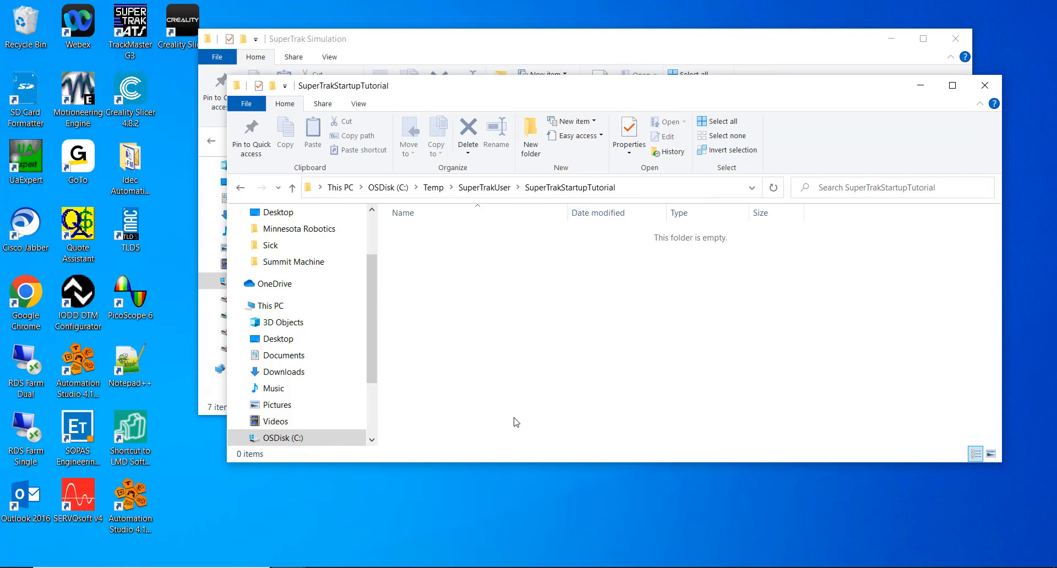
Step: Copy all the .dat files from the Simulation A folder into the SuperTrakStartupTutorial folder
{"action": "left_click", "coordinate": [443, 38]}
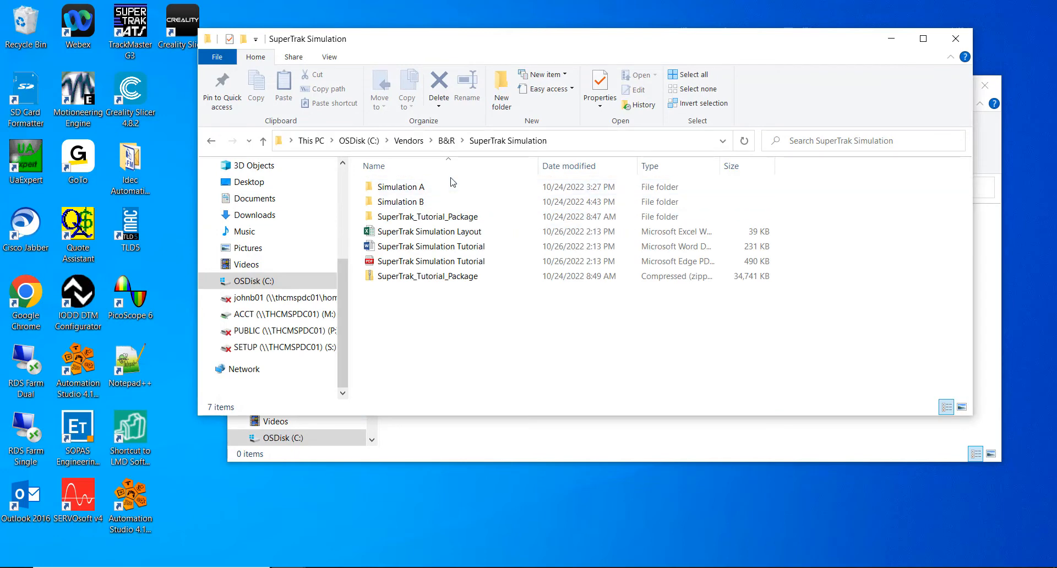
{"action": "double_click", "coordinate": [396, 192]}
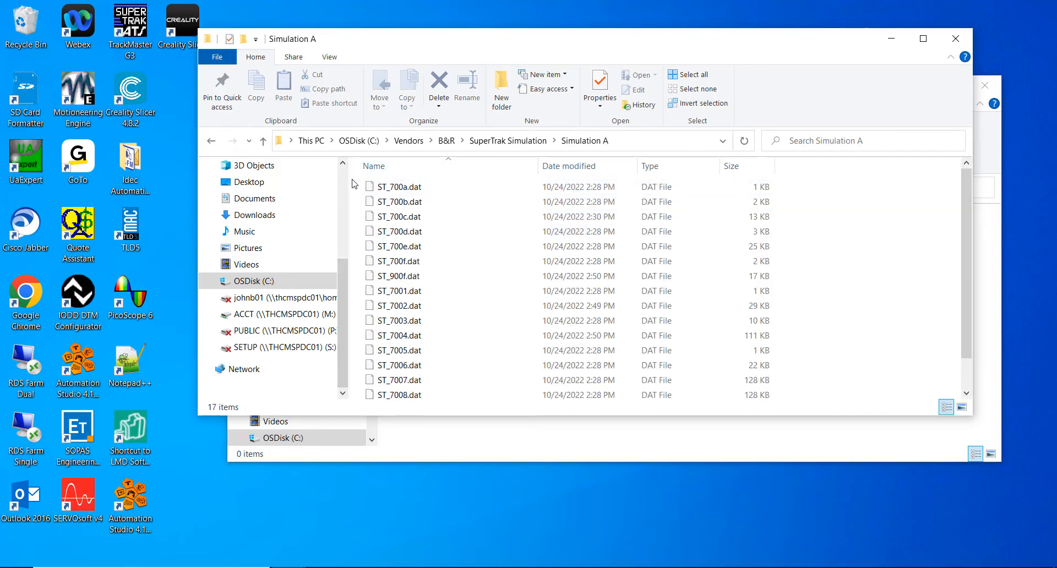
{"action": "left_click_drag", "start_coordinate": [354, 183], "coordinate": [510, 488]}
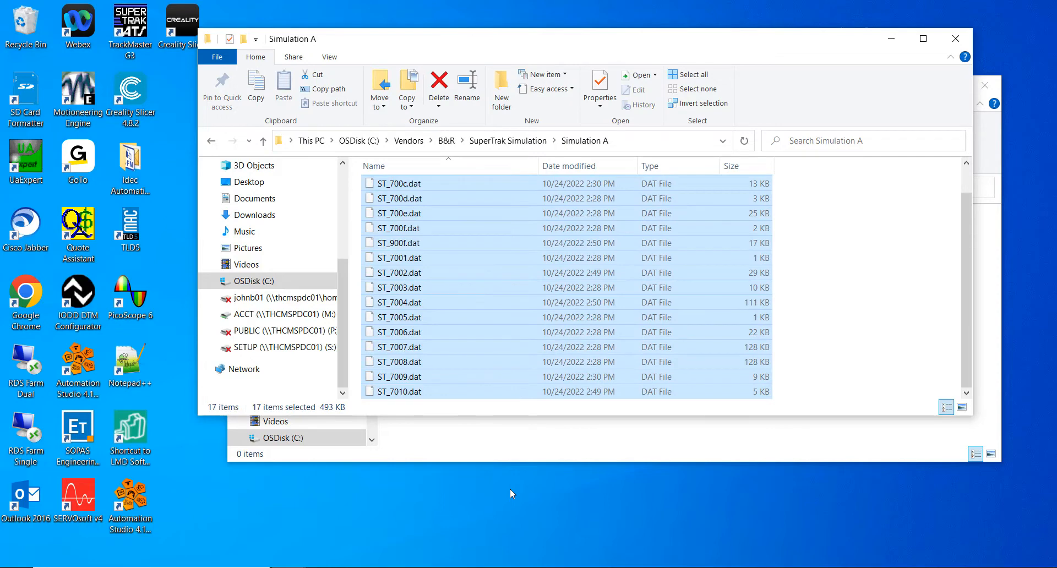
{"action": "left_click", "coordinate": [522, 449]}
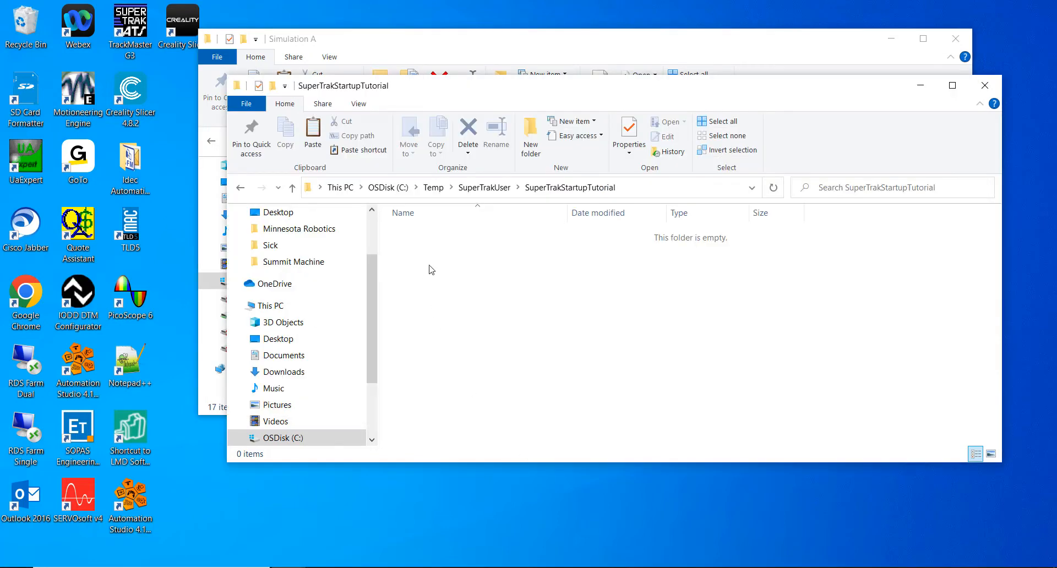
{"action": "key", "text": "ctrl+v"}
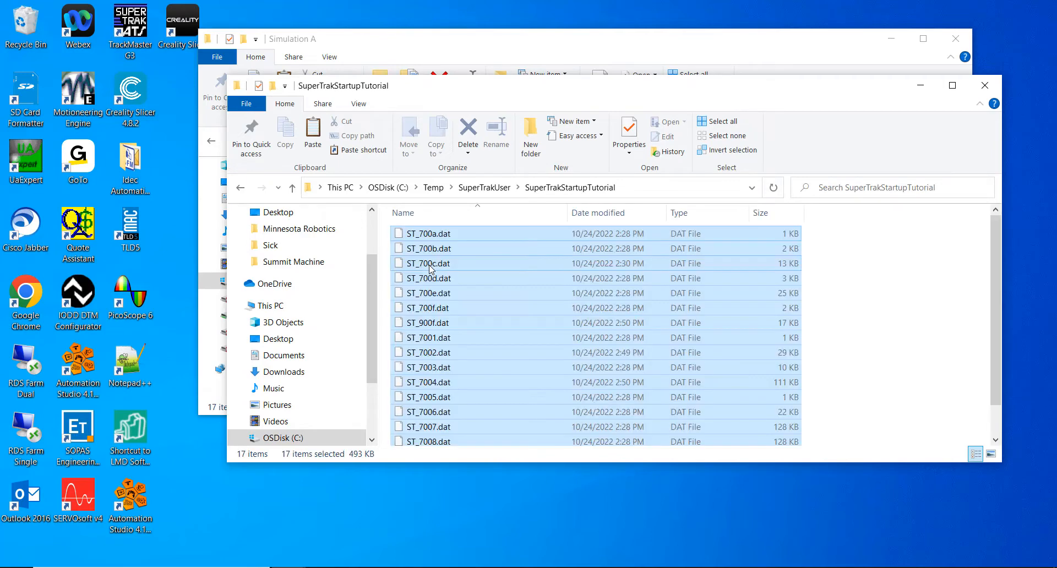
{"action": "left_click", "coordinate": [916, 312]}
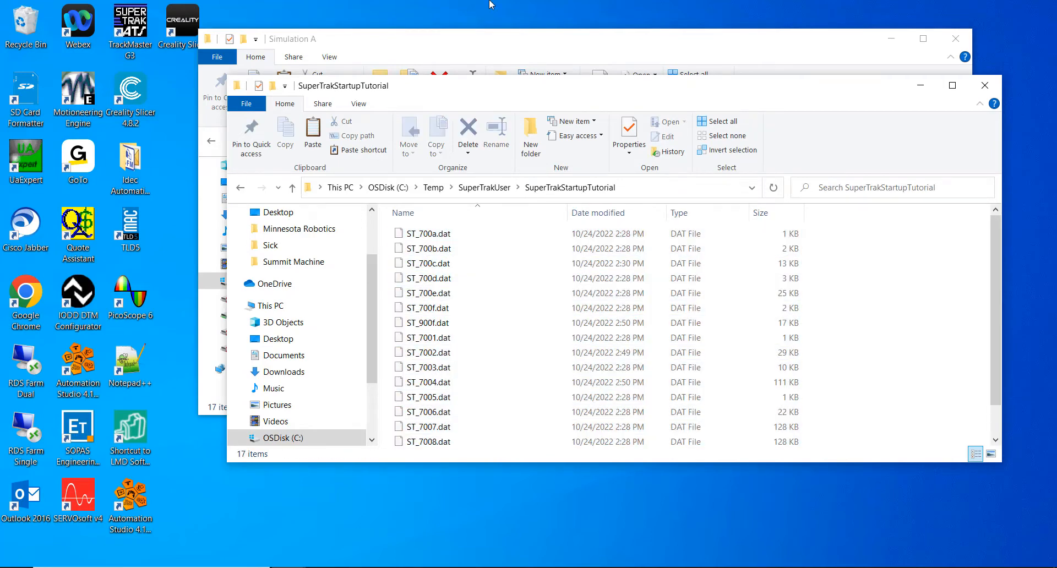
Step: In a new File Explorer window, run ar000loader from Downloads\SuperTrak_Tutorial_Package\SimStructure
{"action": "left_click", "coordinate": [445, 44]}
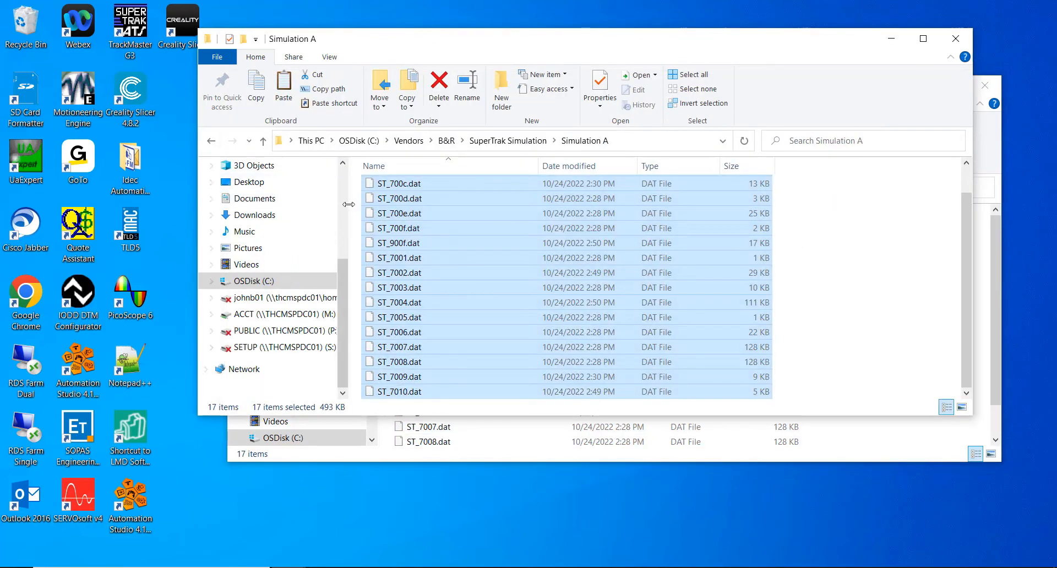
{"action": "right_click", "coordinate": [289, 567]}
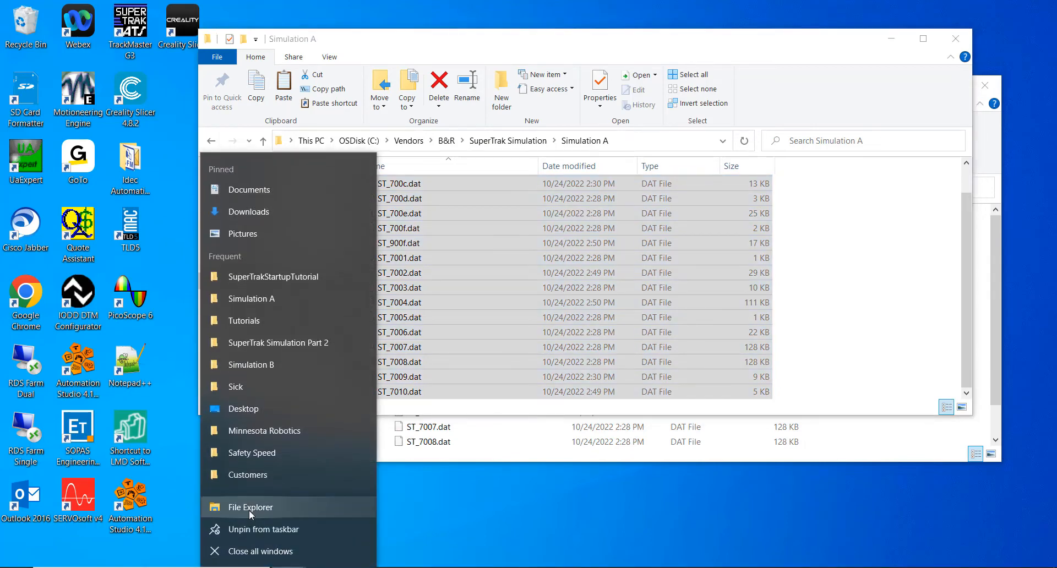
{"action": "left_click", "coordinate": [249, 507]}
{"action": "left_click", "coordinate": [312, 278]}
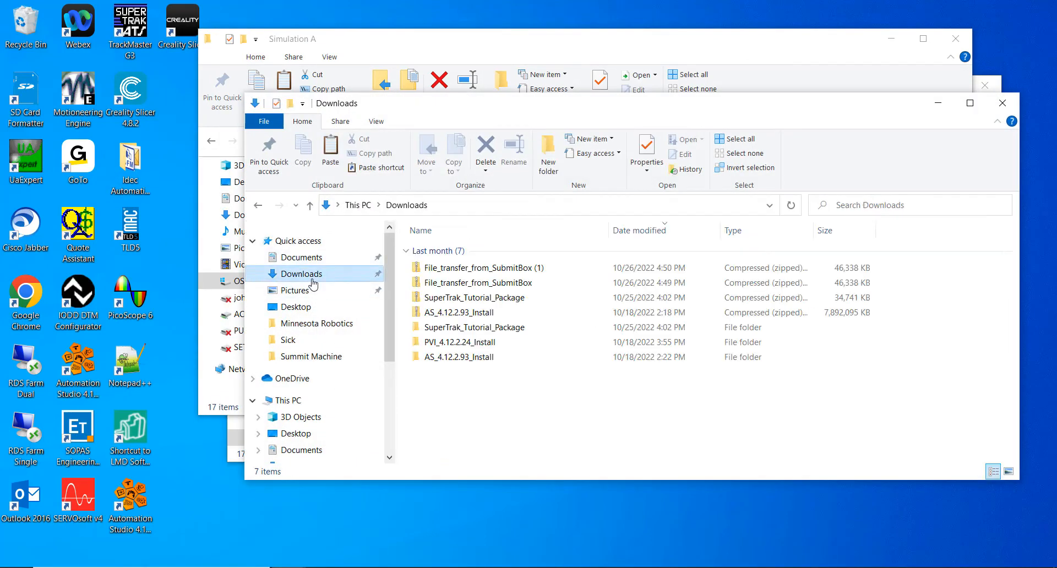
{"action": "double_click", "coordinate": [512, 329]}
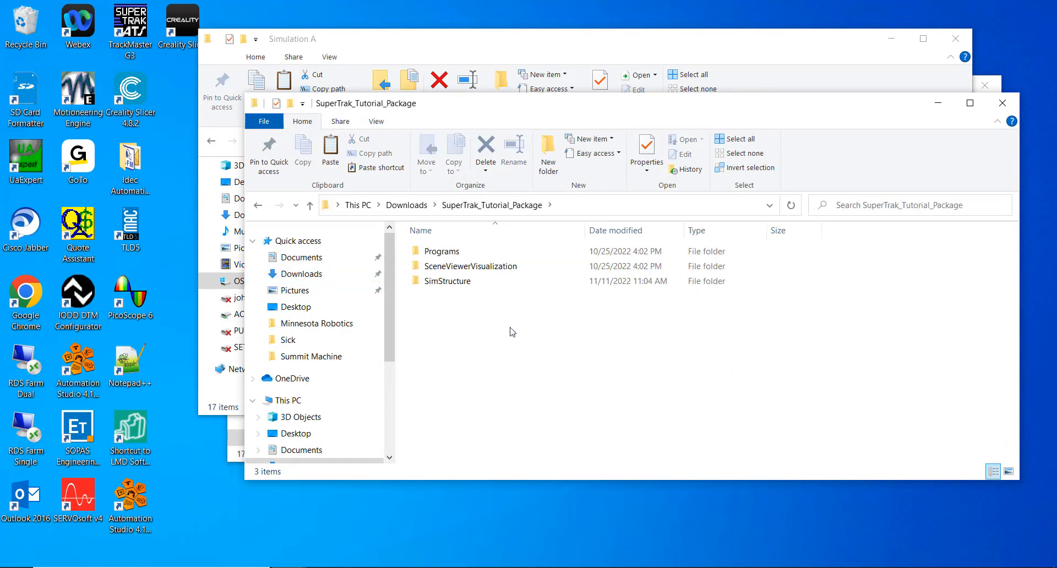
{"action": "left_click", "coordinate": [446, 282]}
{"action": "double_click", "coordinate": [446, 282]}
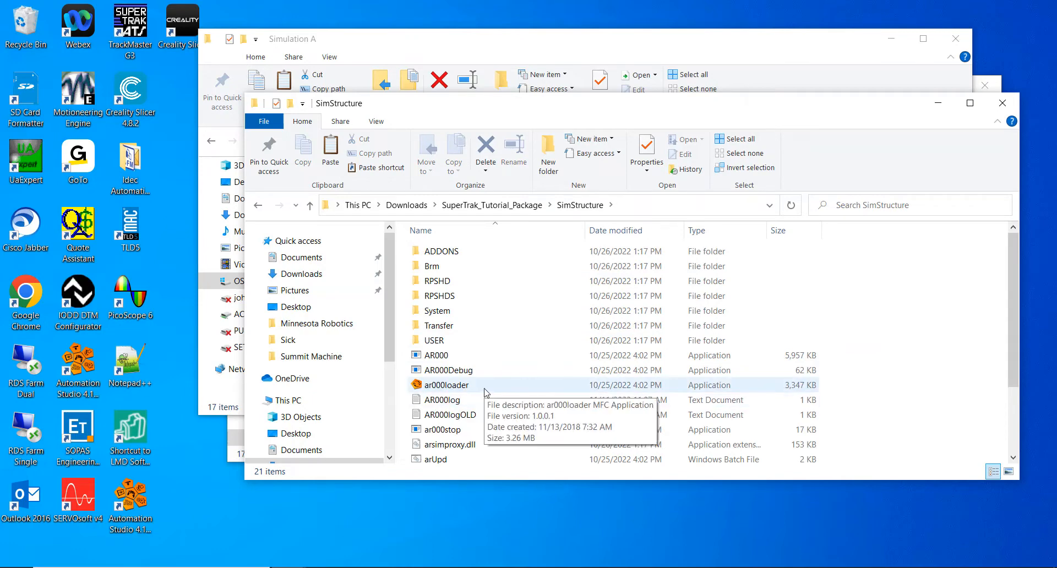
{"action": "double_click", "coordinate": [484, 390]}
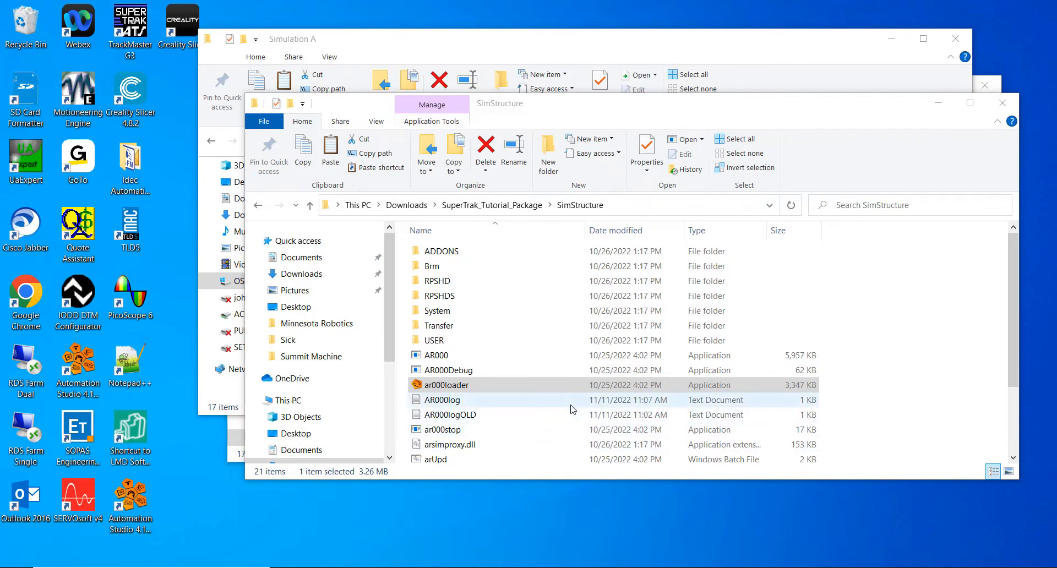
Step: Launch TrackMaster G3 and connect to the First SuperTrak controller at 127.0.0.1
{"action": "double_click", "coordinate": [127, 25]}
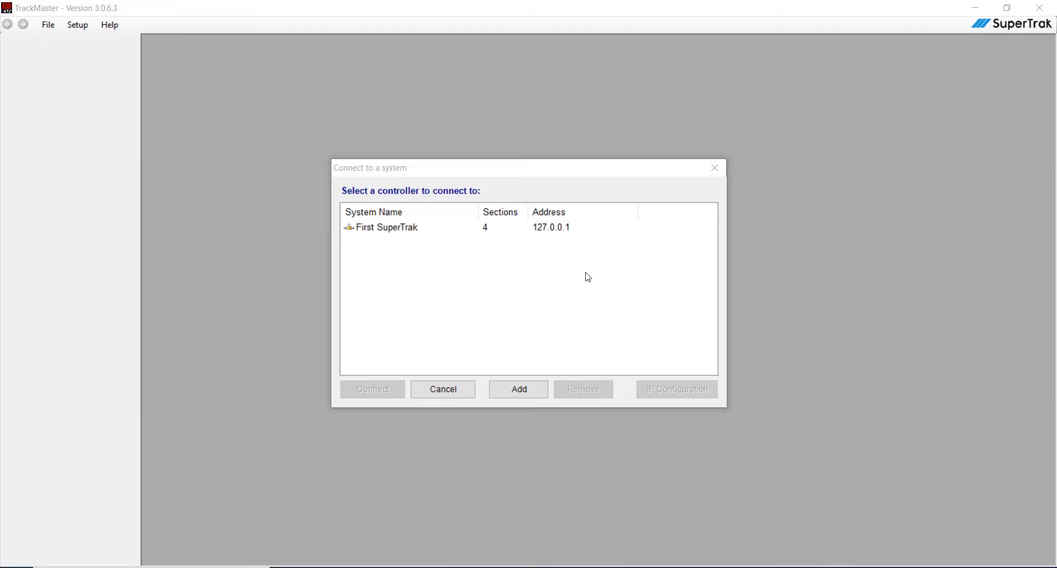
{"action": "left_click", "coordinate": [371, 232]}
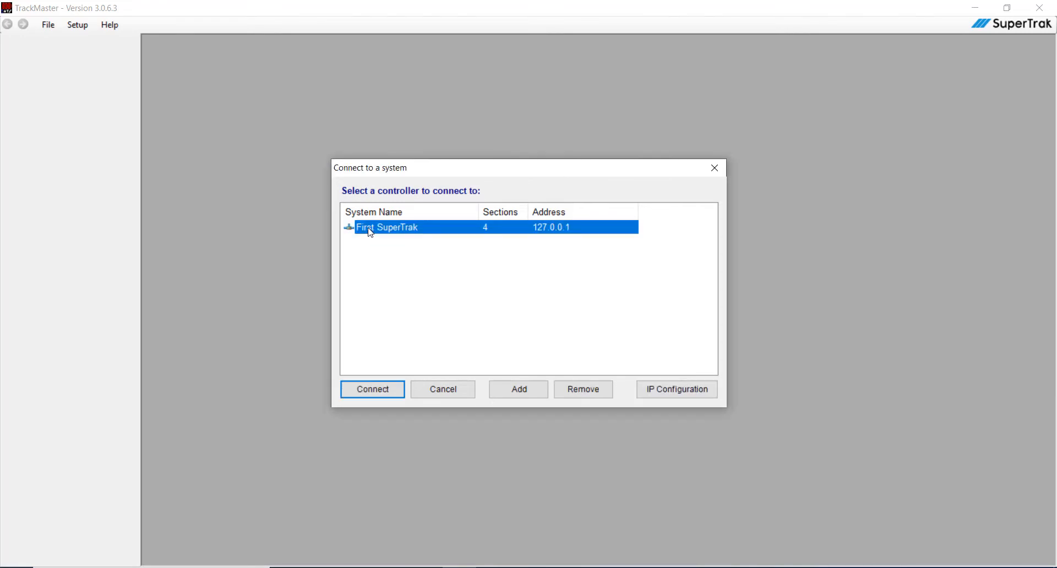
{"action": "left_click", "coordinate": [385, 396]}
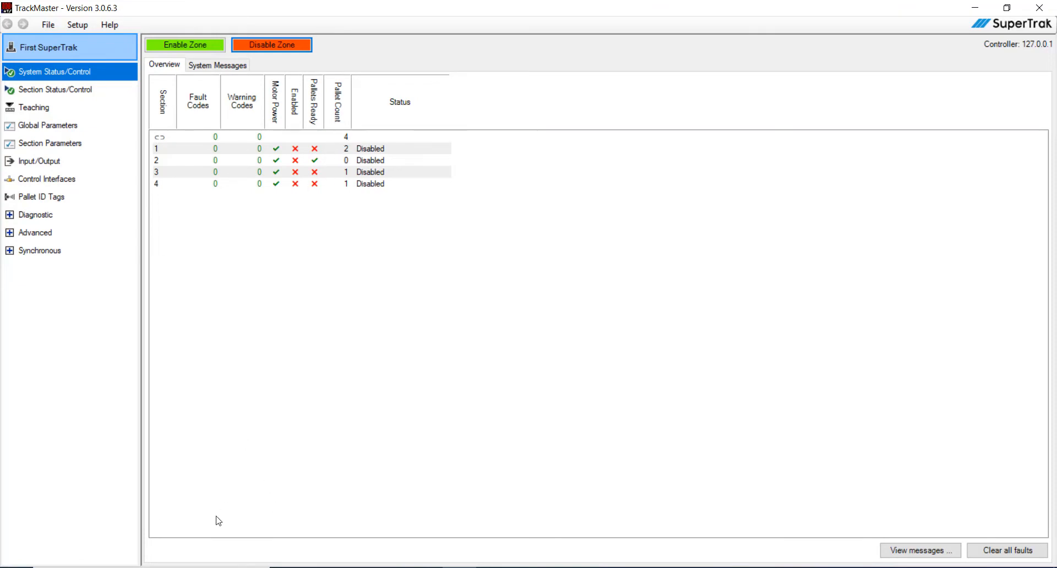
Step: Switch to B&R Scene Viewer, accept the PVI options with IP address 127.0.0.1 and start the PVI connection
{"action": "key", "text": "super"}
{"action": "left_click", "coordinate": [137, 247]}
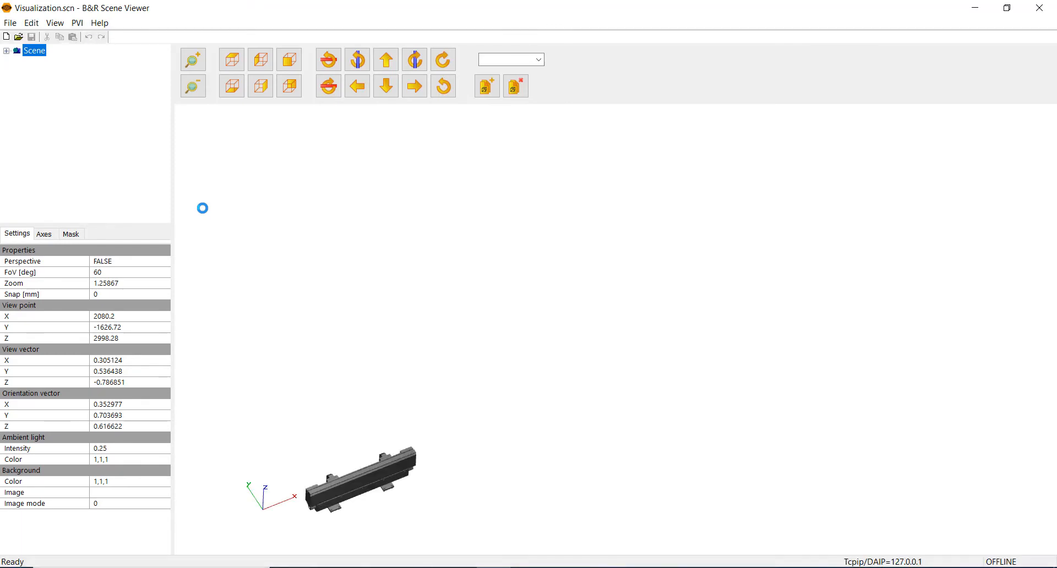
{"action": "left_click", "coordinate": [77, 24]}
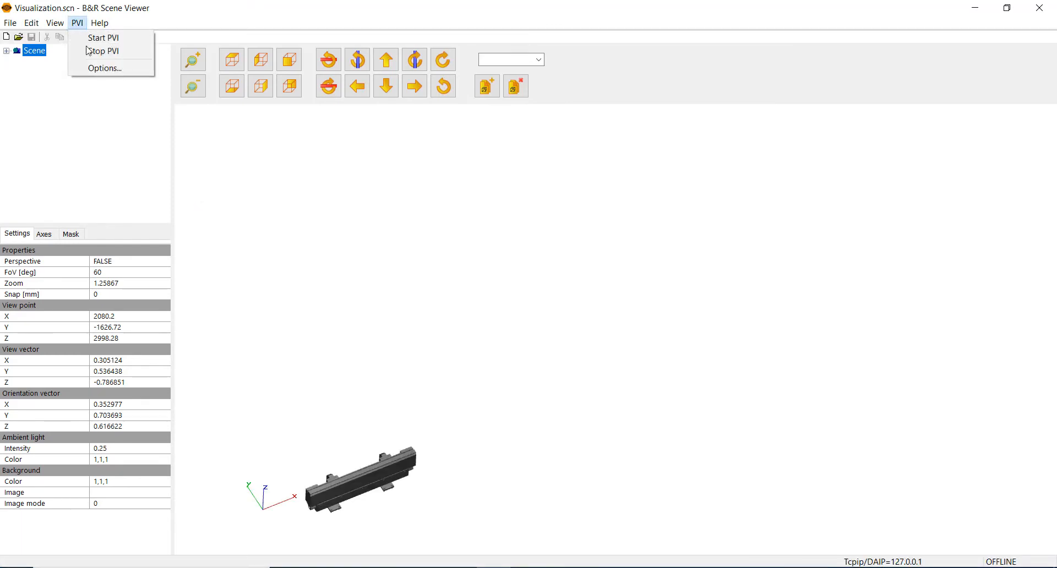
{"action": "left_click", "coordinate": [96, 68]}
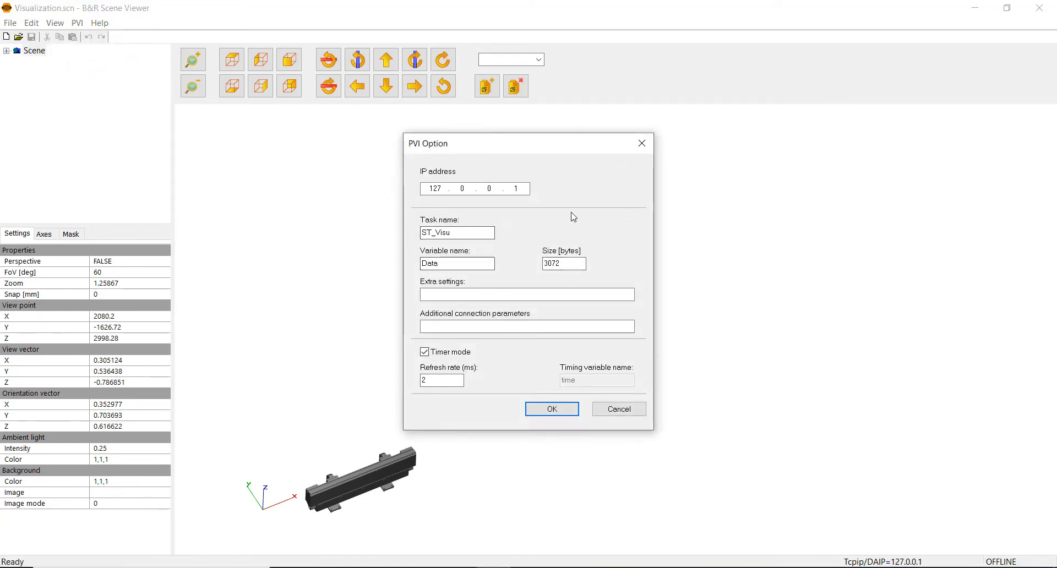
{"action": "left_click", "coordinate": [552, 409]}
{"action": "left_click", "coordinate": [78, 23]}
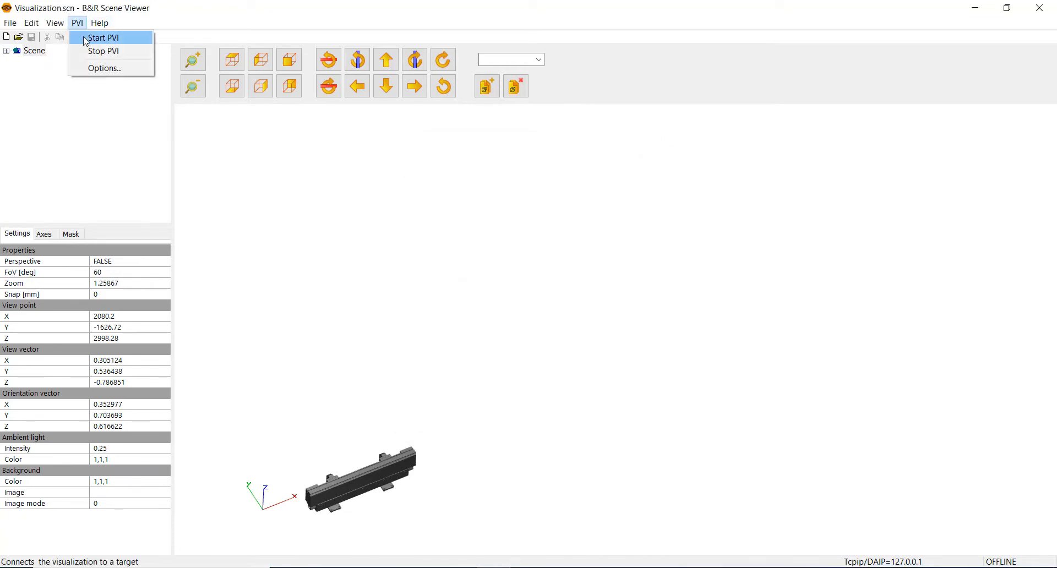
{"action": "left_click", "coordinate": [85, 37]}
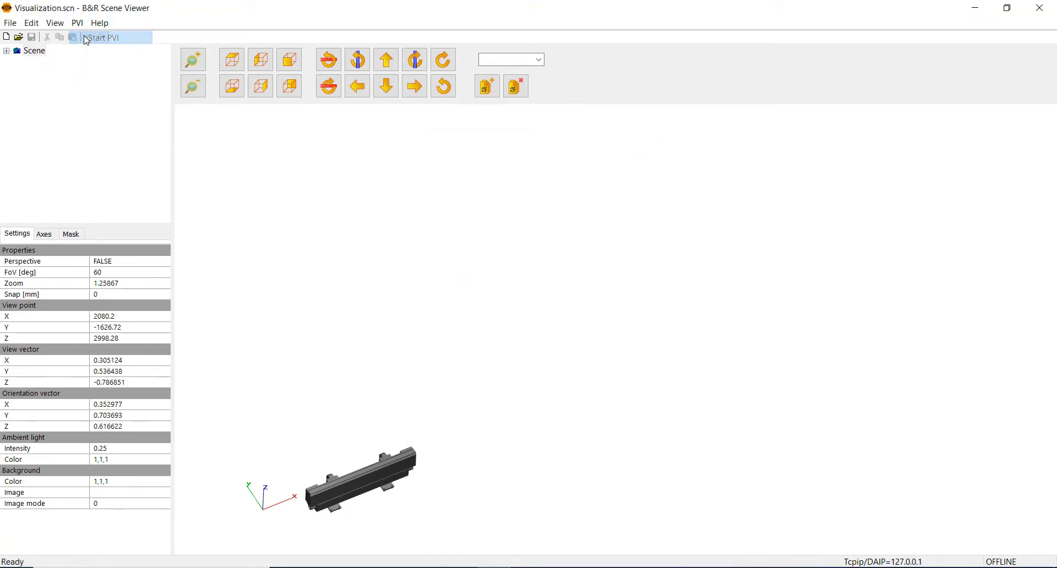
Step: Enable the zone in TrackMaster, watch the pallets on the track in Scene Viewer, and disable the zone again
{"action": "left_click", "coordinate": [194, 59]}
{"action": "left_click", "coordinate": [386, 60]}
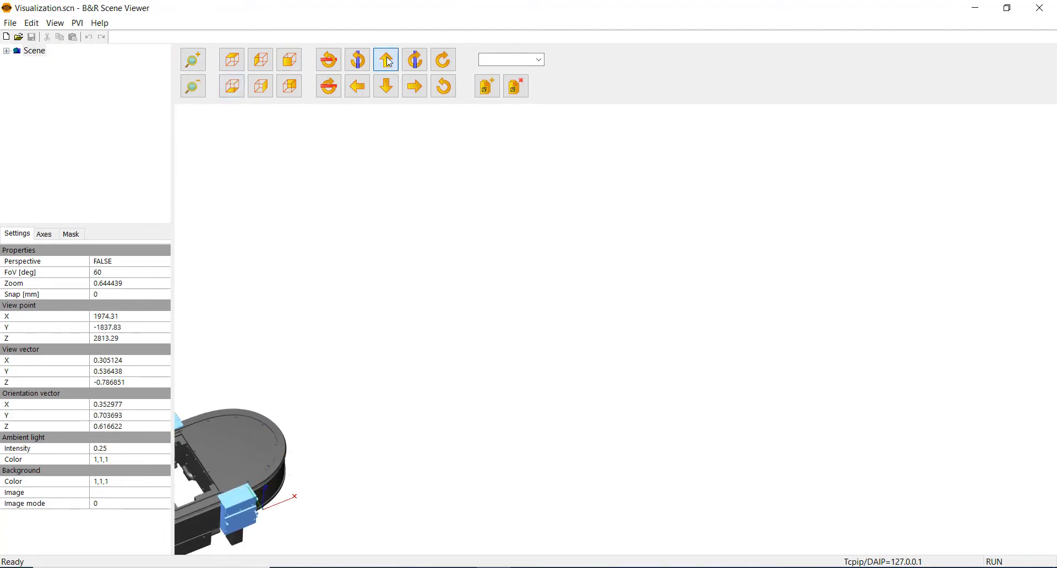
{"action": "left_click", "coordinate": [419, 93]}
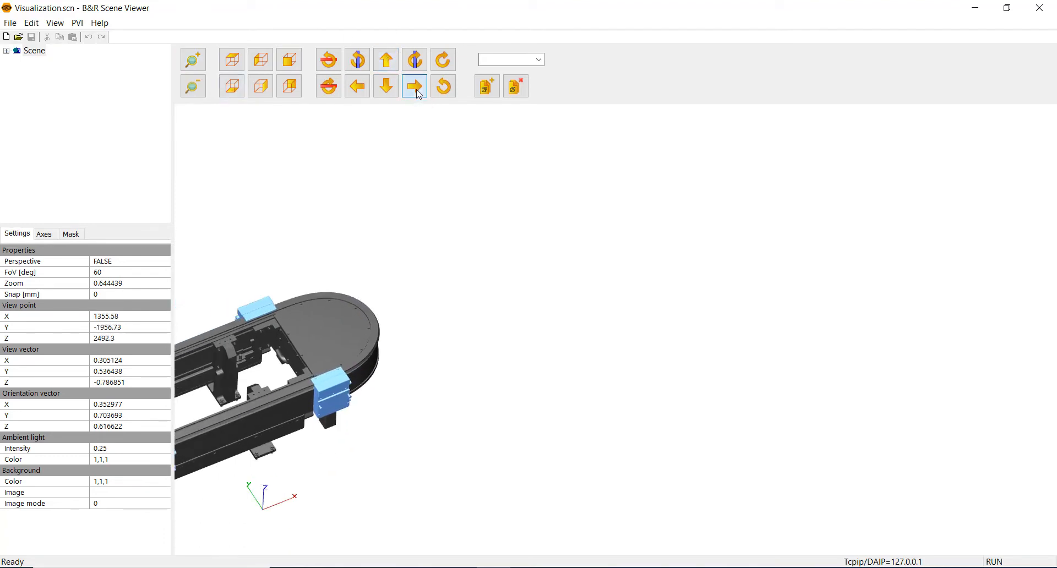
{"action": "left_click", "coordinate": [386, 60]}
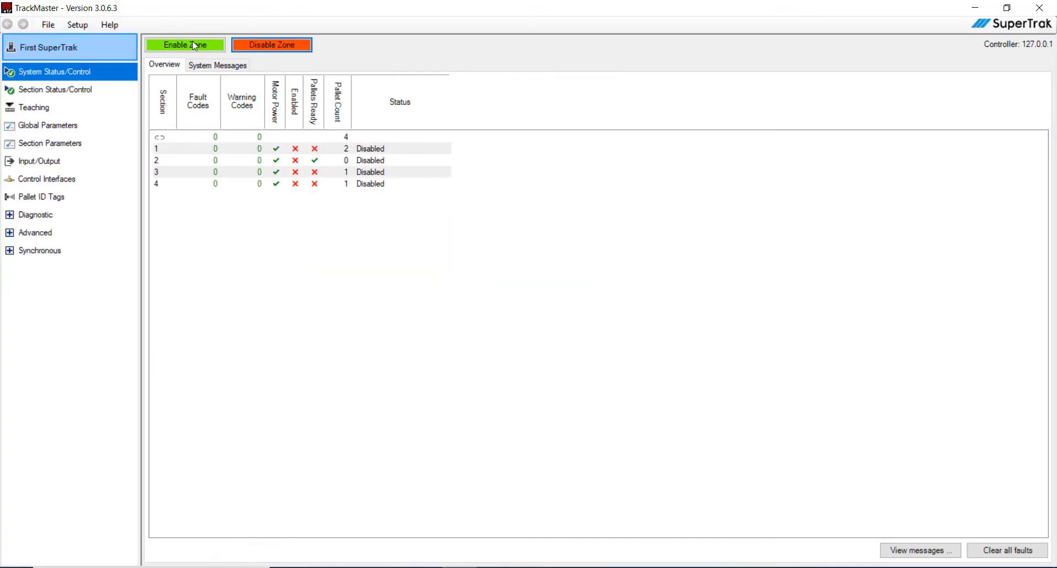
{"action": "left_click", "coordinate": [197, 49]}
{"action": "key", "text": "alt+Tab"}
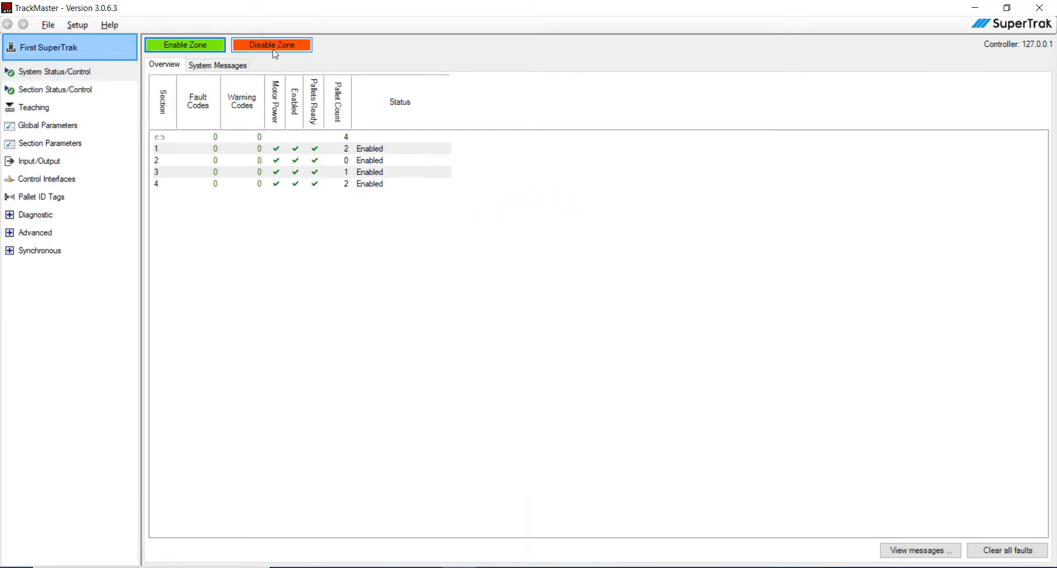
{"action": "left_click", "coordinate": [273, 45]}
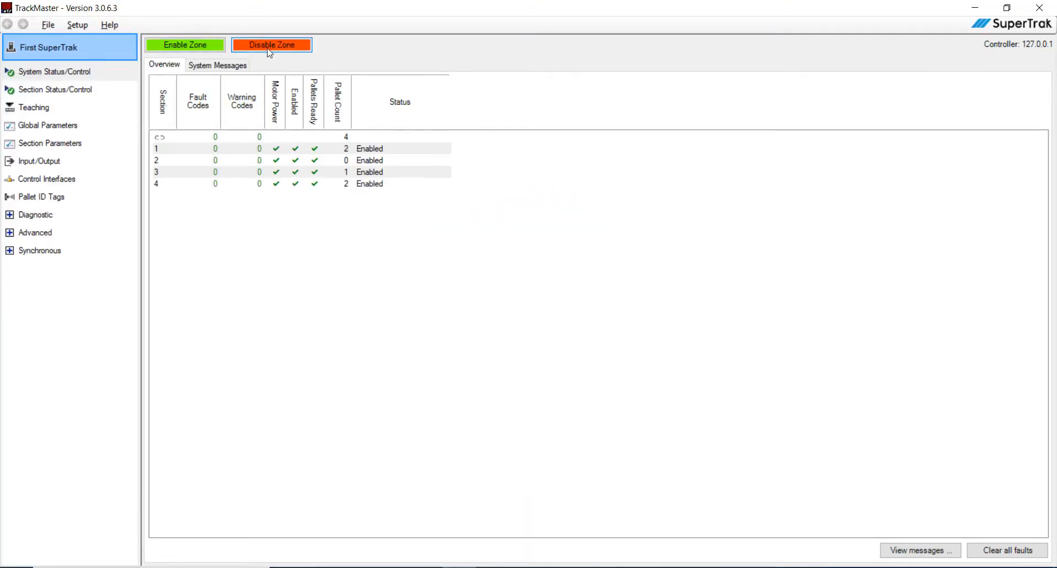
Step: Disconnect TrackMaster from all systems and exit the program
{"action": "left_click", "coordinate": [51, 27]}
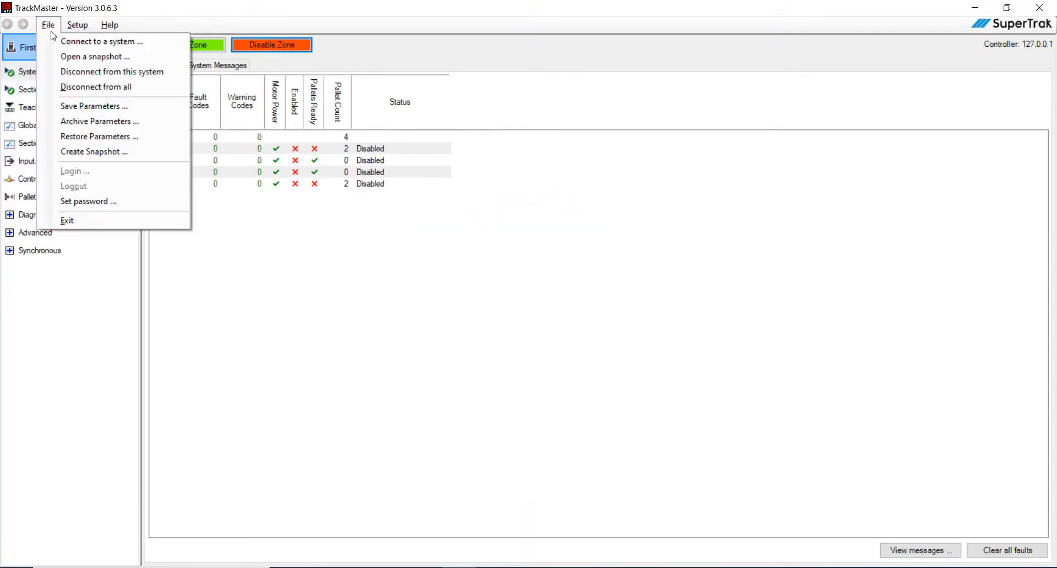
{"action": "left_click", "coordinate": [79, 87]}
{"action": "left_click", "coordinate": [43, 30]}
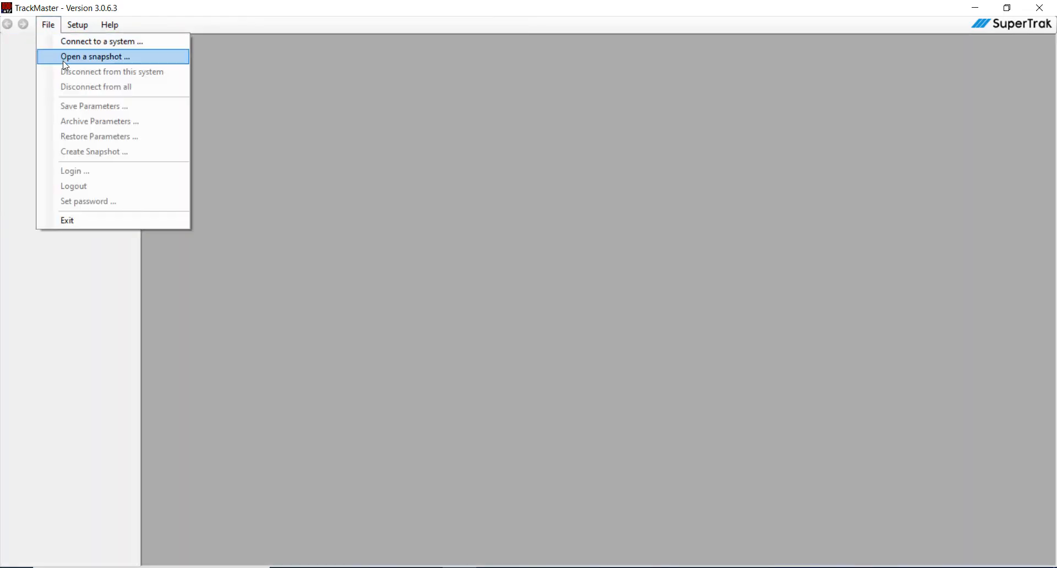
{"action": "left_click", "coordinate": [104, 220]}
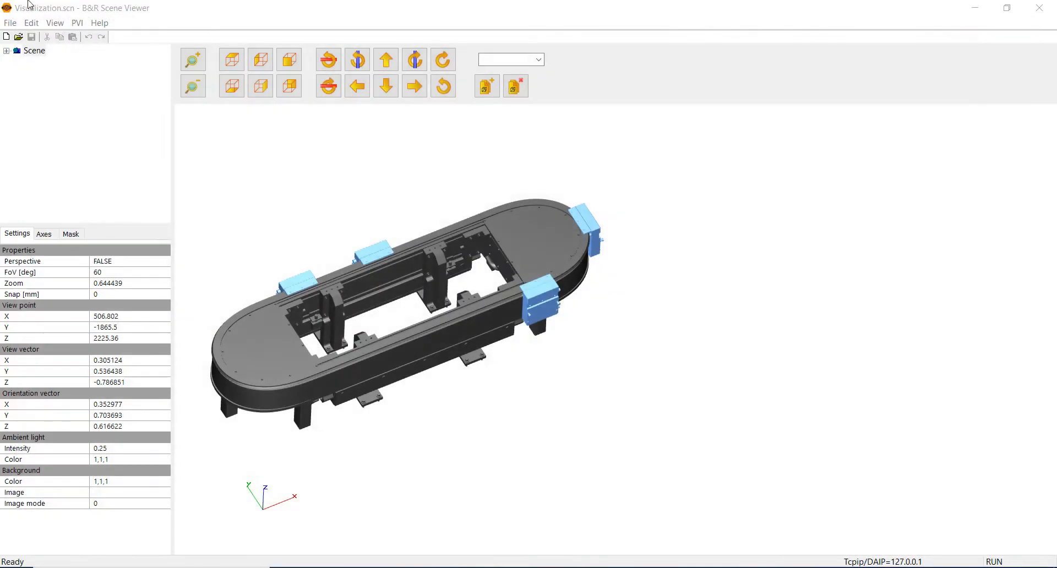
Step: Exit Scene Viewer and shut down the ARsim simulation running in the background
{"action": "left_click", "coordinate": [10, 23]}
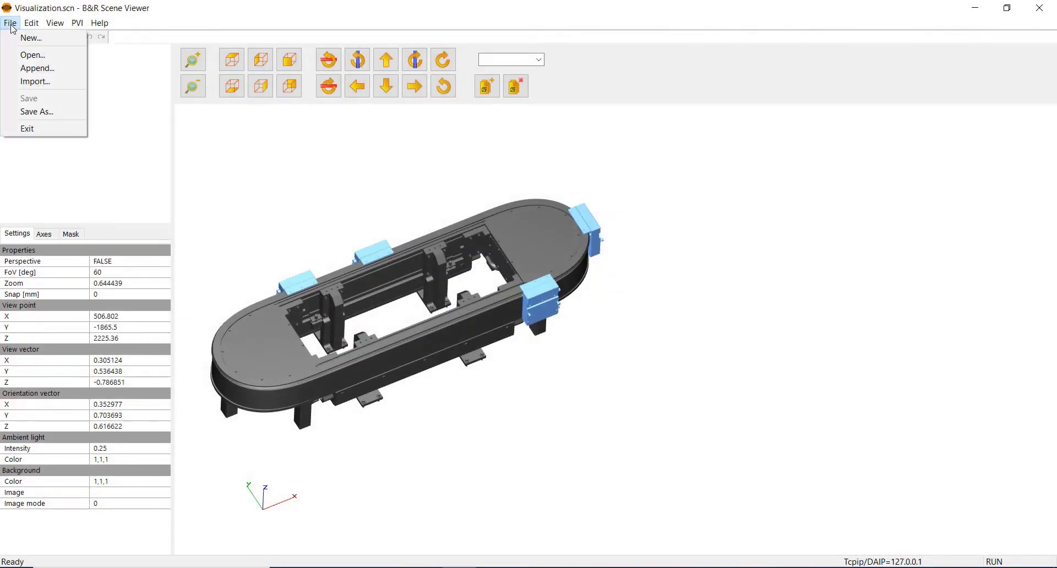
{"action": "left_click", "coordinate": [43, 129]}
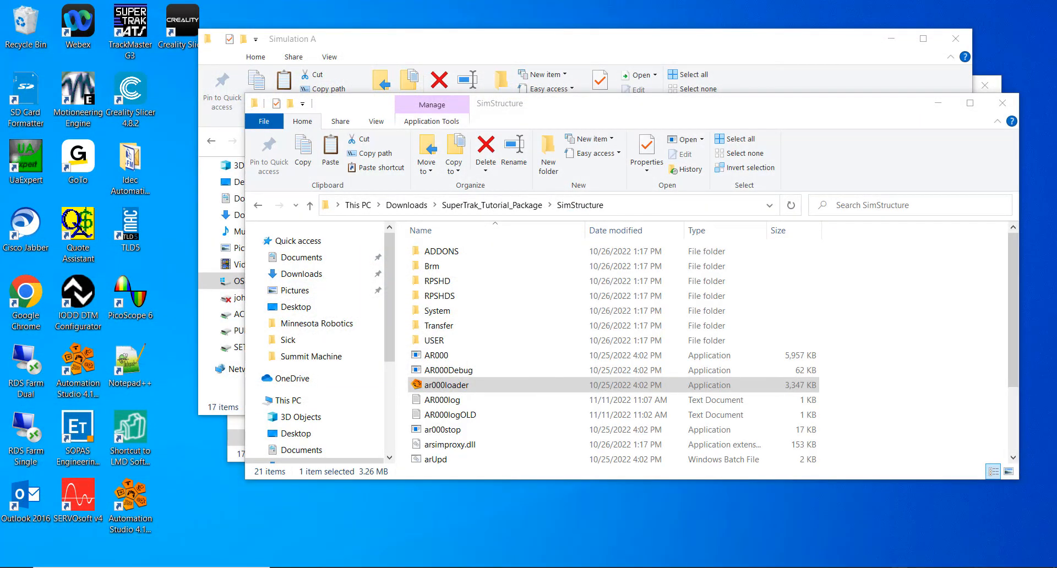
{"action": "left_click", "coordinate": [901, 567]}
{"action": "right_click", "coordinate": [928, 556]}
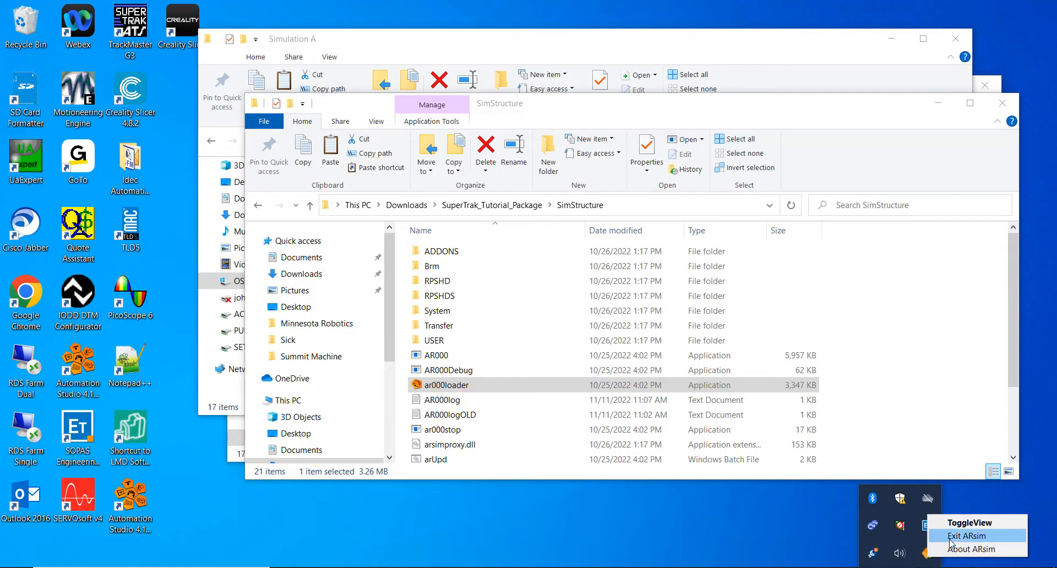
{"action": "left_click", "coordinate": [950, 538]}
Step: Open C:\Temp\SuperTrakUser\SuperTrakStartupTutorial in File Explorer and delete all the .dat files in it
{"action": "left_click", "coordinate": [211, 140]}
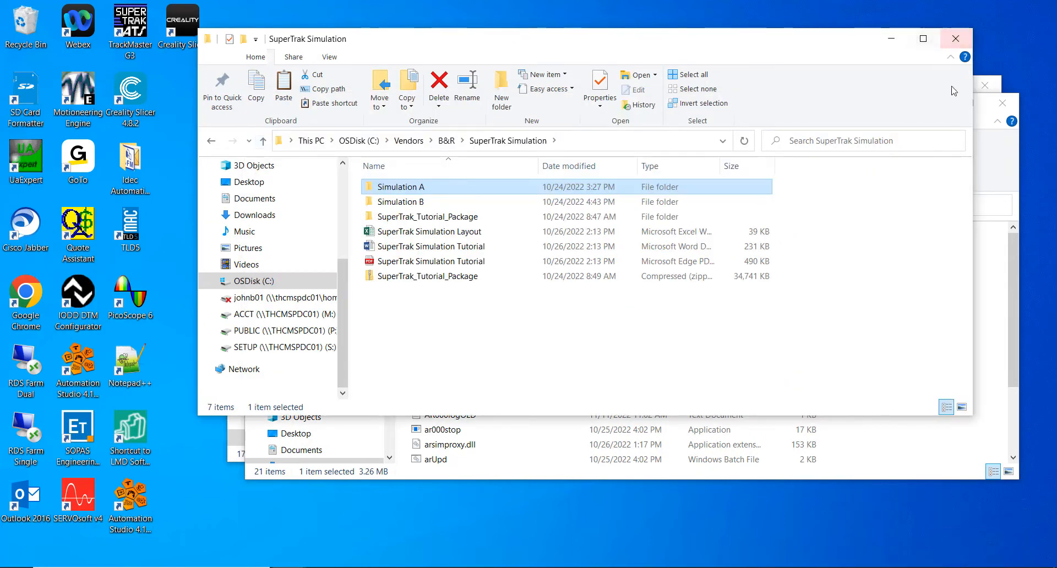
{"action": "left_click", "coordinate": [983, 88]}
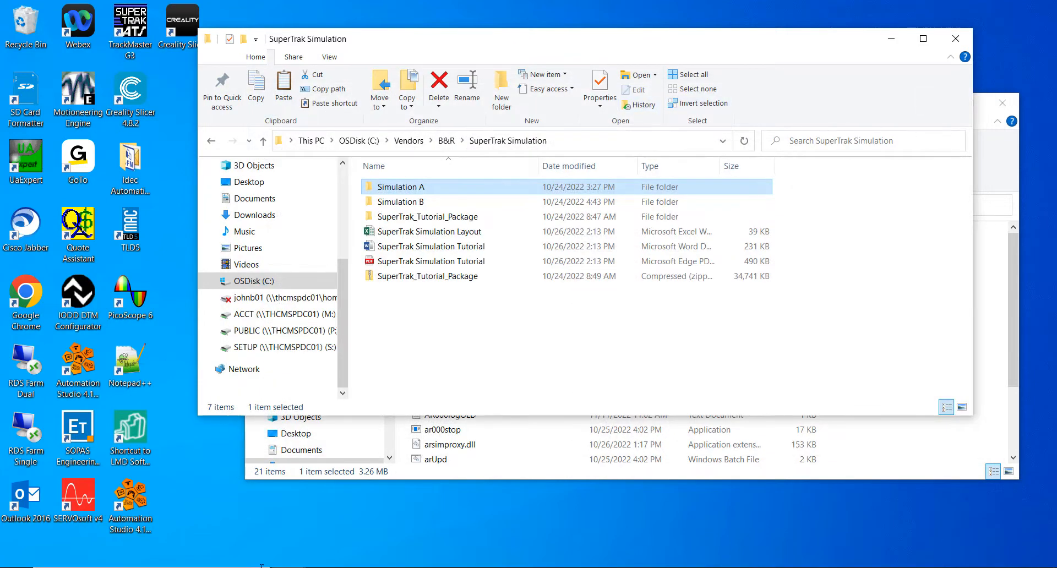
{"action": "left_click", "coordinate": [303, 279]}
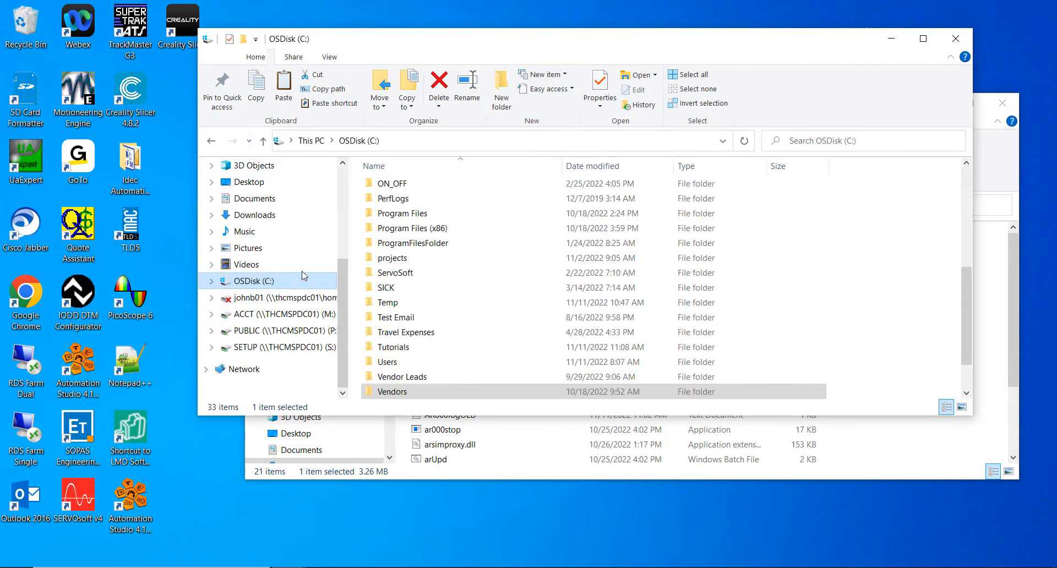
{"action": "scroll", "coordinate": [441, 308], "scroll_direction": "down", "scroll_amount": 1}
{"action": "left_click", "coordinate": [394, 259]}
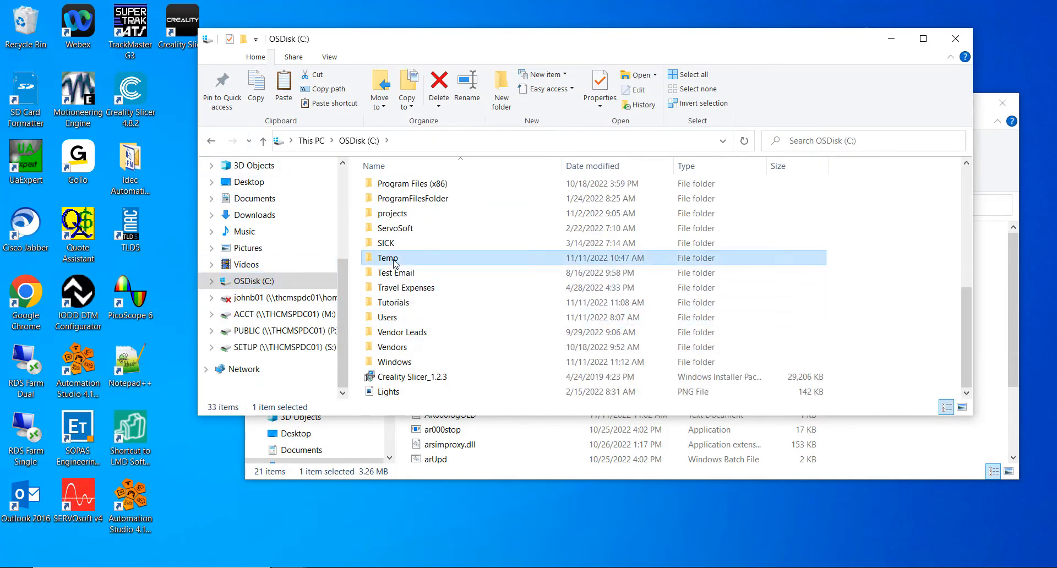
{"action": "double_click", "coordinate": [394, 259]}
{"action": "double_click", "coordinate": [427, 187]}
{"action": "double_click", "coordinate": [428, 187]}
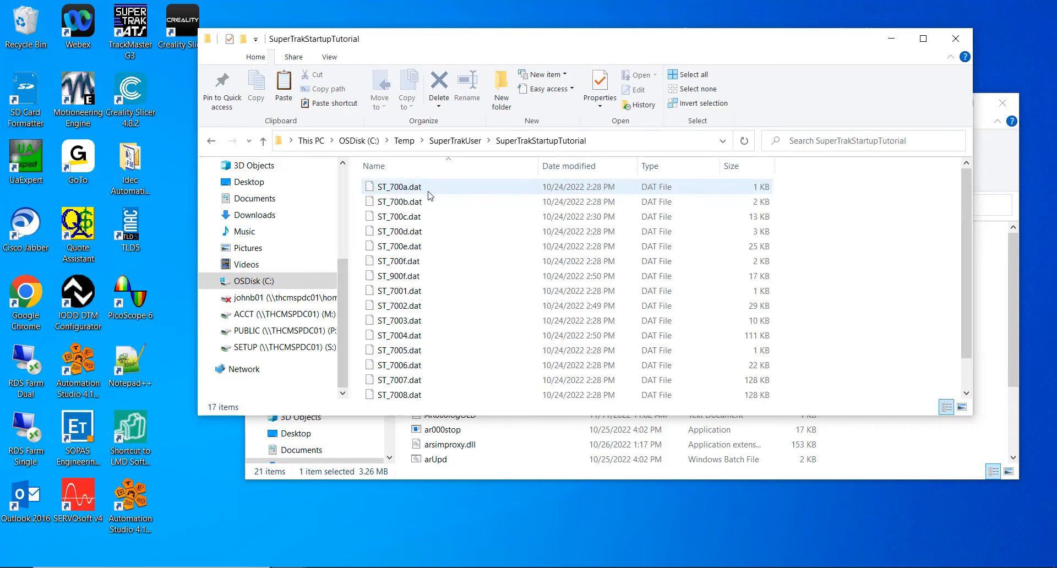
{"action": "left_click_drag", "start_coordinate": [355, 186], "coordinate": [518, 498]}
{"action": "key", "text": "Delete"}
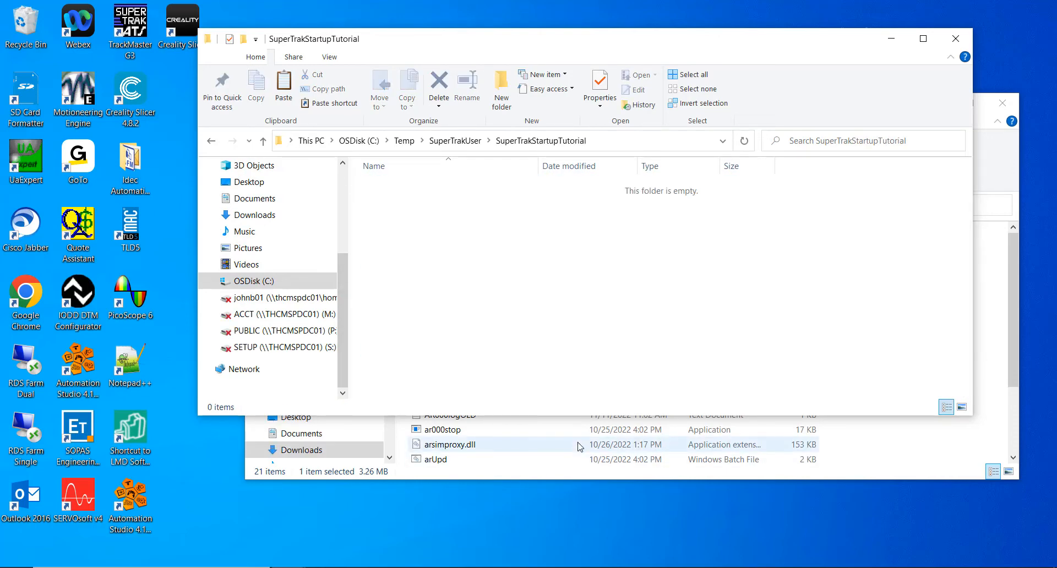
Step: In the SimStructure File Explorer window, go to C:\Vendors\B&R\SuperTrak Simulation\Simulation B
{"action": "left_click", "coordinate": [1005, 146]}
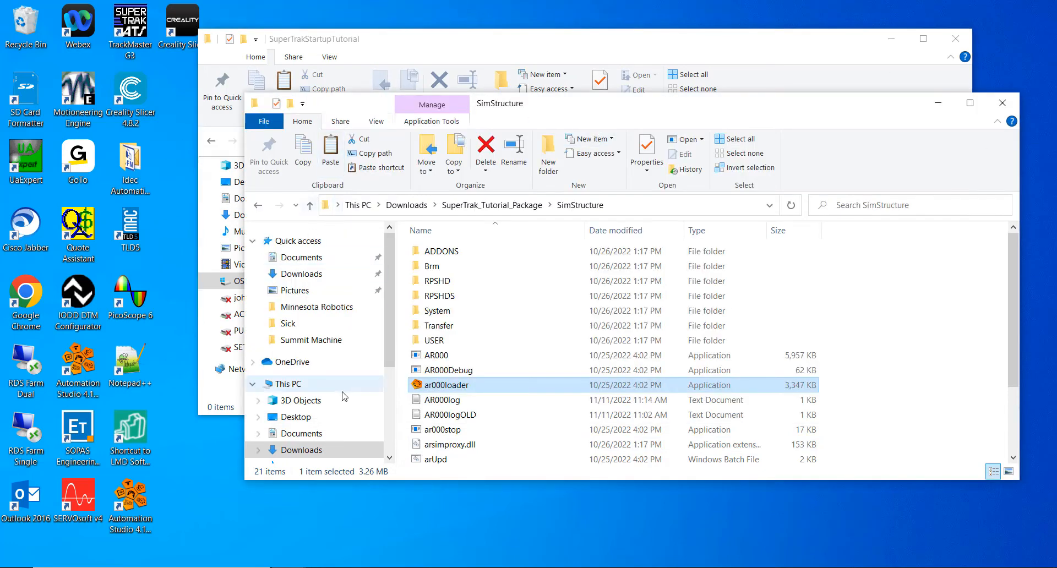
{"action": "scroll", "coordinate": [286, 369], "scroll_direction": "down", "scroll_amount": 2}
{"action": "left_click", "coordinate": [300, 439]}
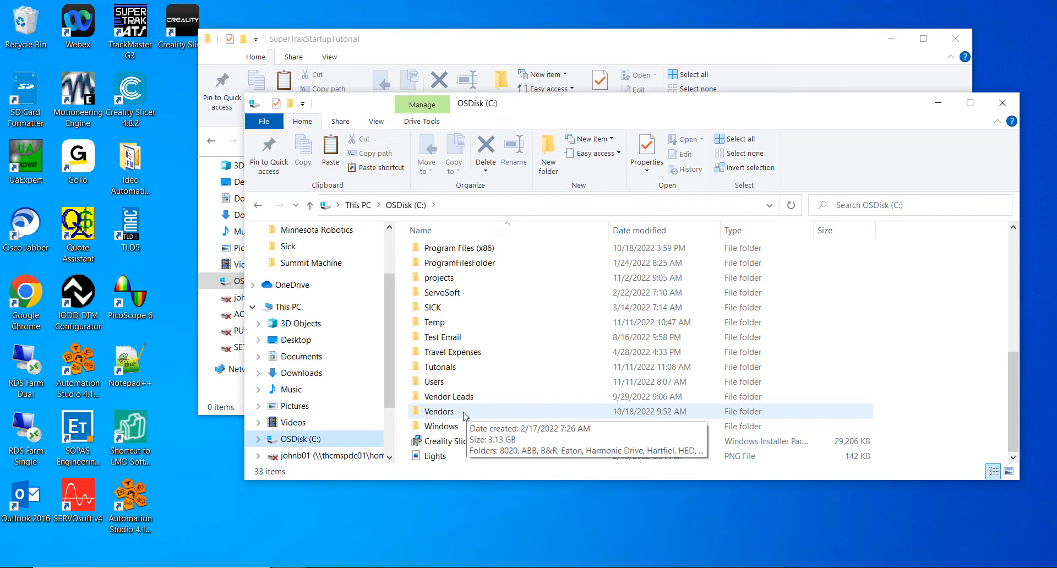
{"action": "double_click", "coordinate": [464, 415]}
{"action": "double_click", "coordinate": [457, 284]}
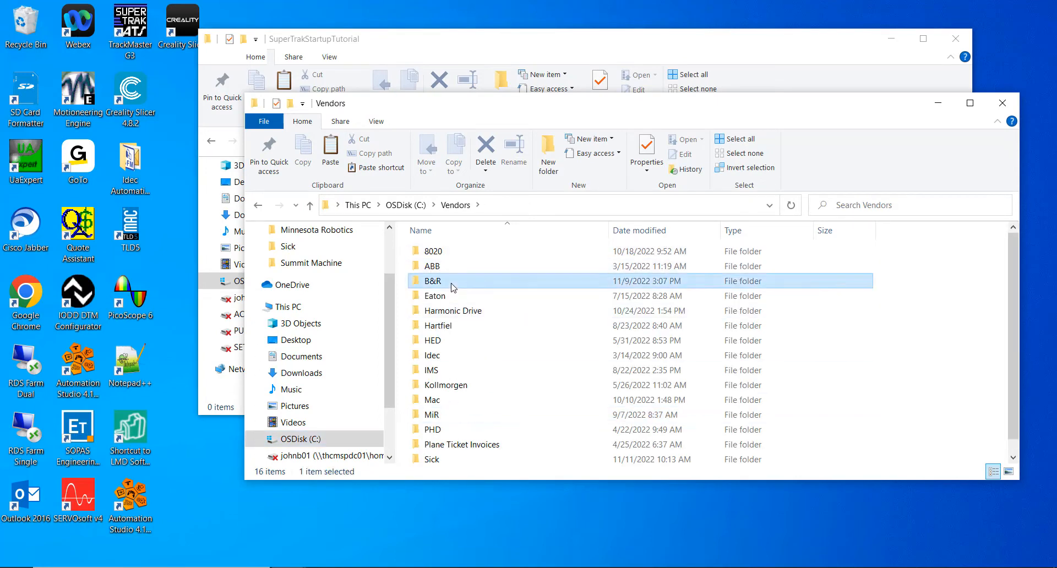
{"action": "double_click", "coordinate": [465, 281]}
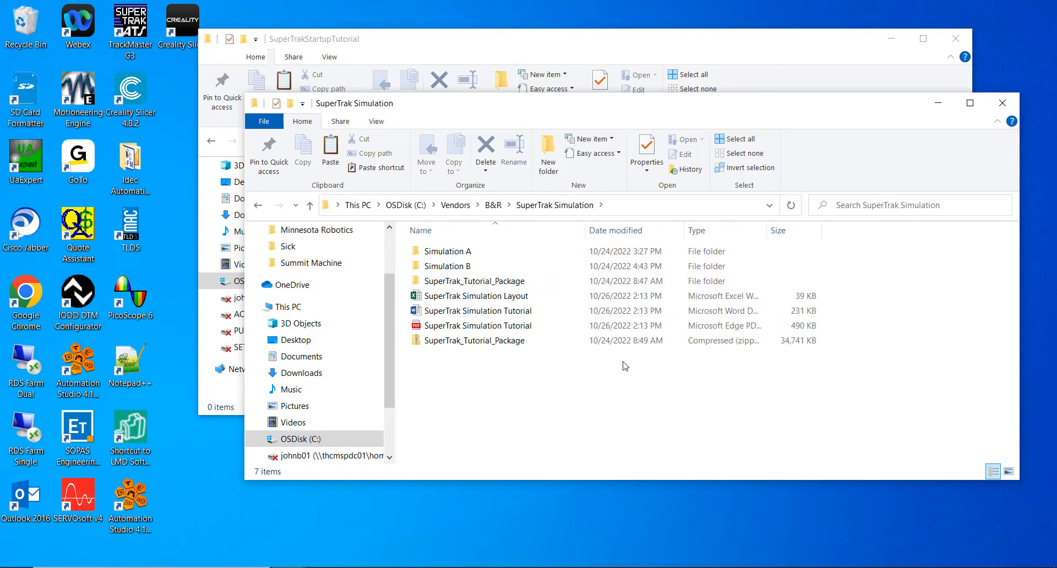
{"action": "double_click", "coordinate": [471, 266]}
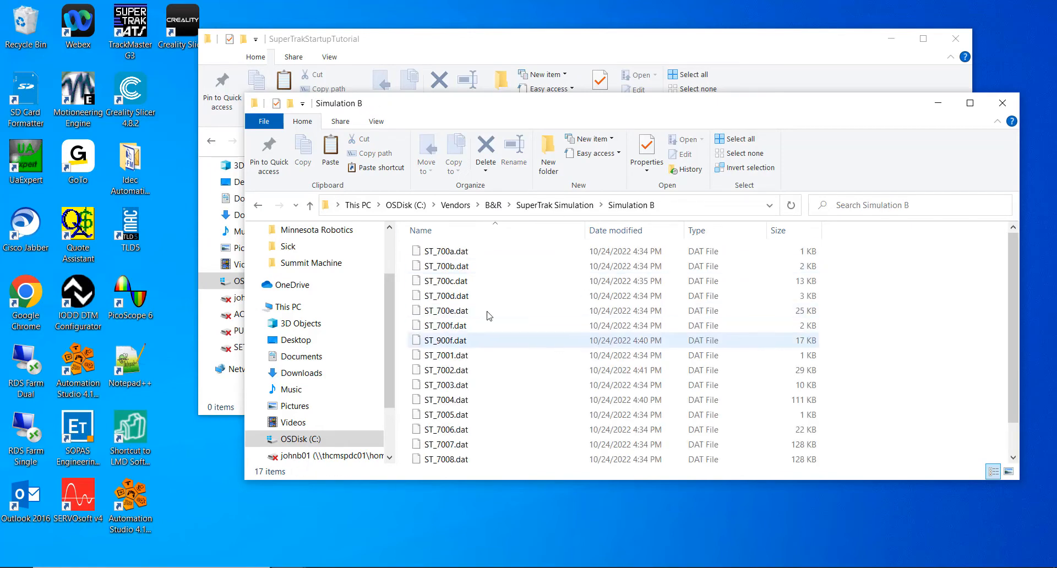
Step: Copy all the Simulation B files into the SuperTrakStartupTutorial folder and close both File Explorer windows
{"action": "left_click_drag", "start_coordinate": [404, 248], "coordinate": [562, 554]}
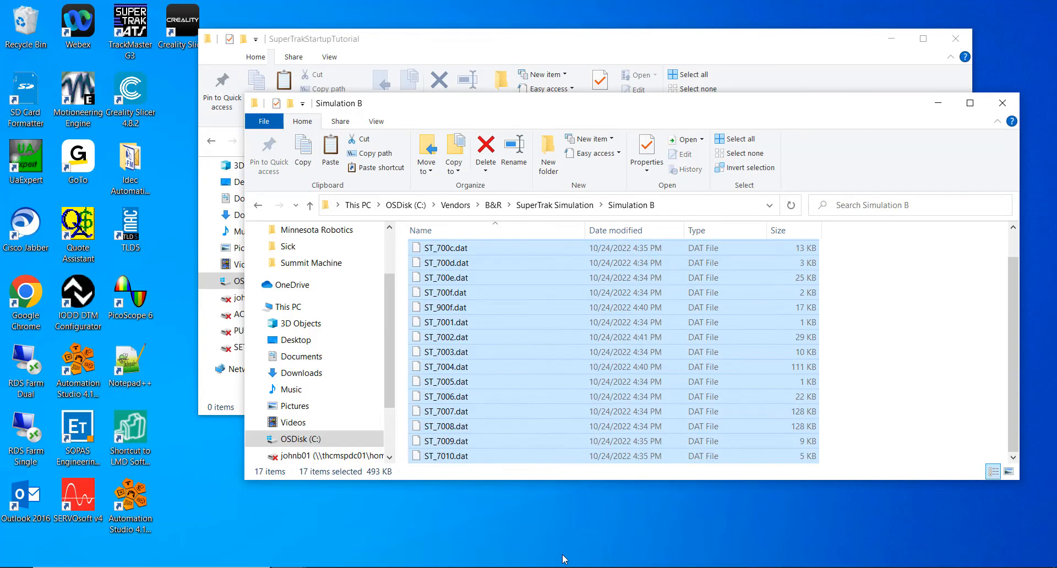
{"action": "left_click", "coordinate": [401, 43]}
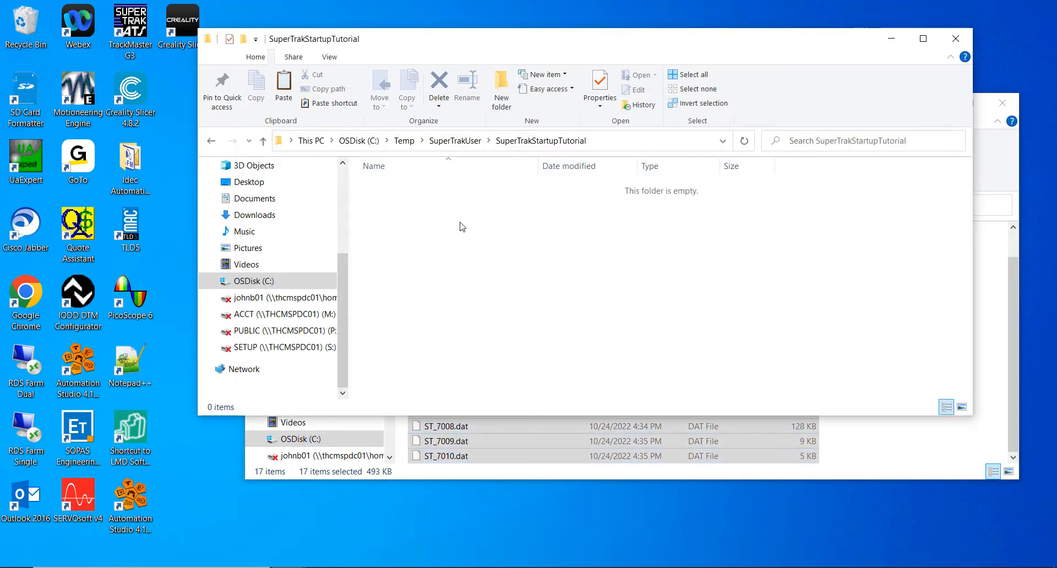
{"action": "key", "text": "ctrl+v"}
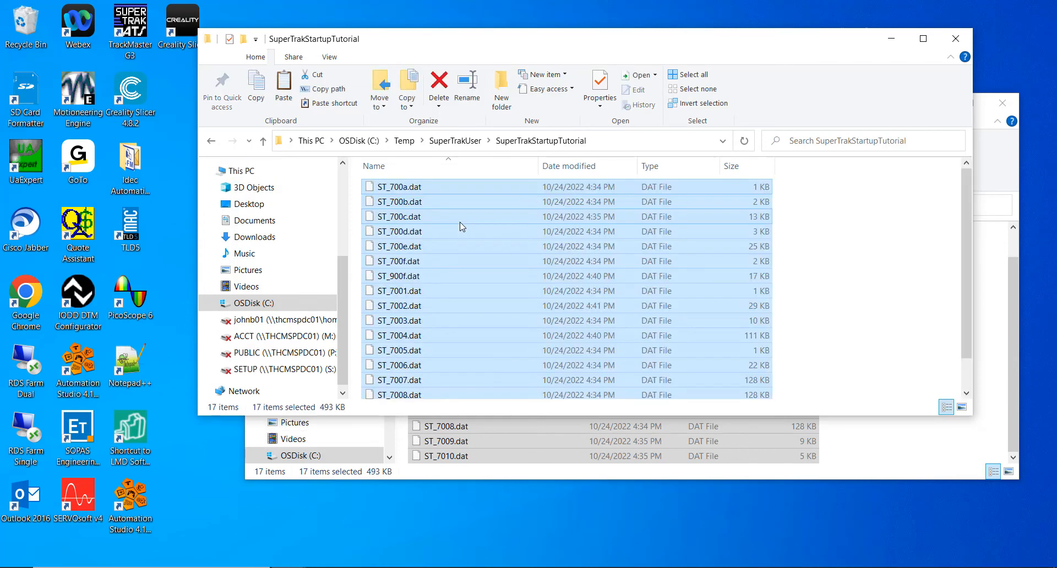
{"action": "left_click", "coordinate": [894, 239]}
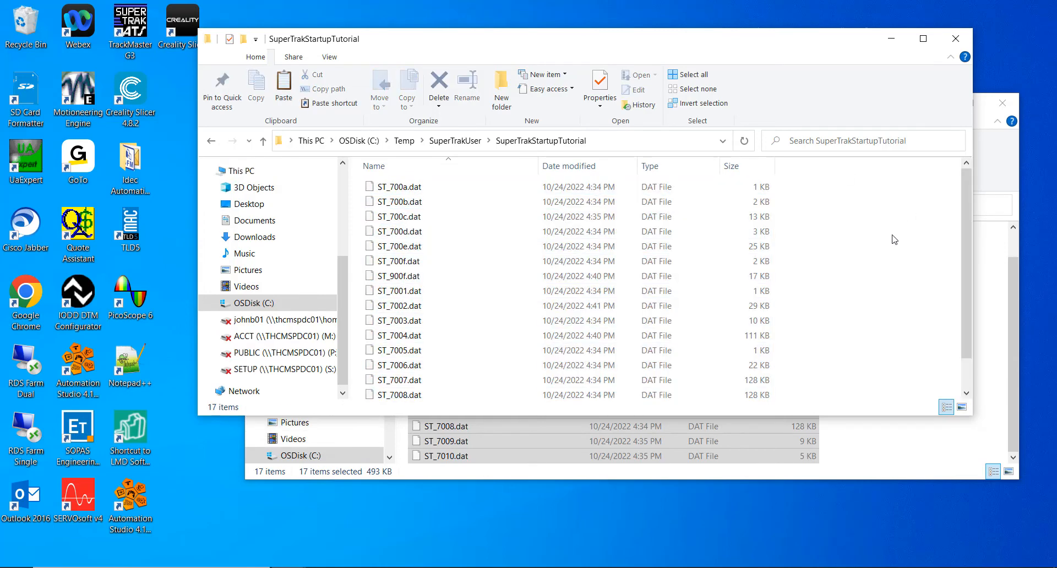
{"action": "left_click", "coordinate": [957, 39]}
{"action": "left_click", "coordinate": [1005, 103]}
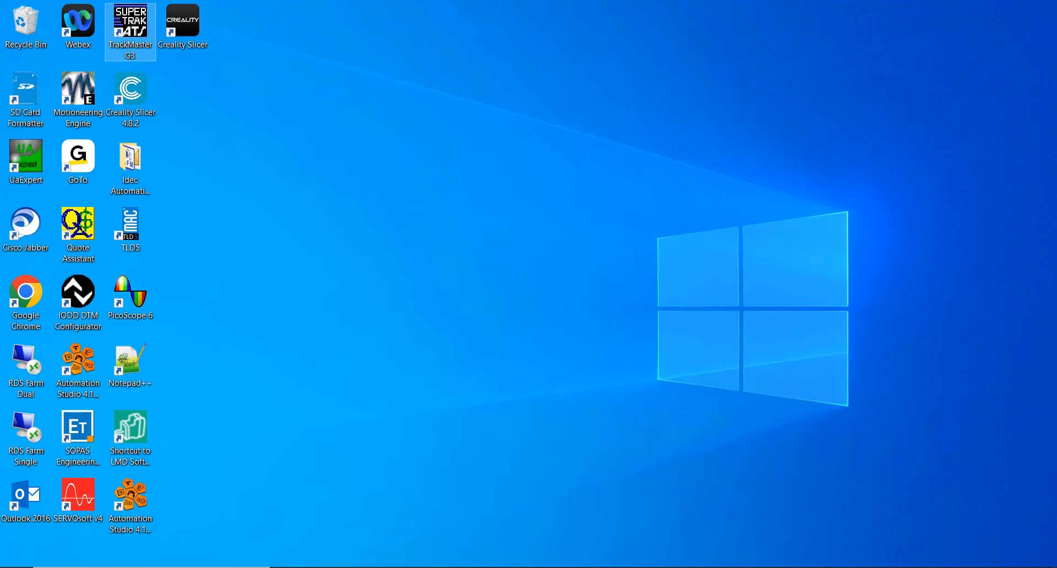
Step: Run ar000loader from Downloads\SuperTrak_Tutorial_Package\SimStructure and check that ARsim is running in the background
{"action": "left_click", "coordinate": [289, 567]}
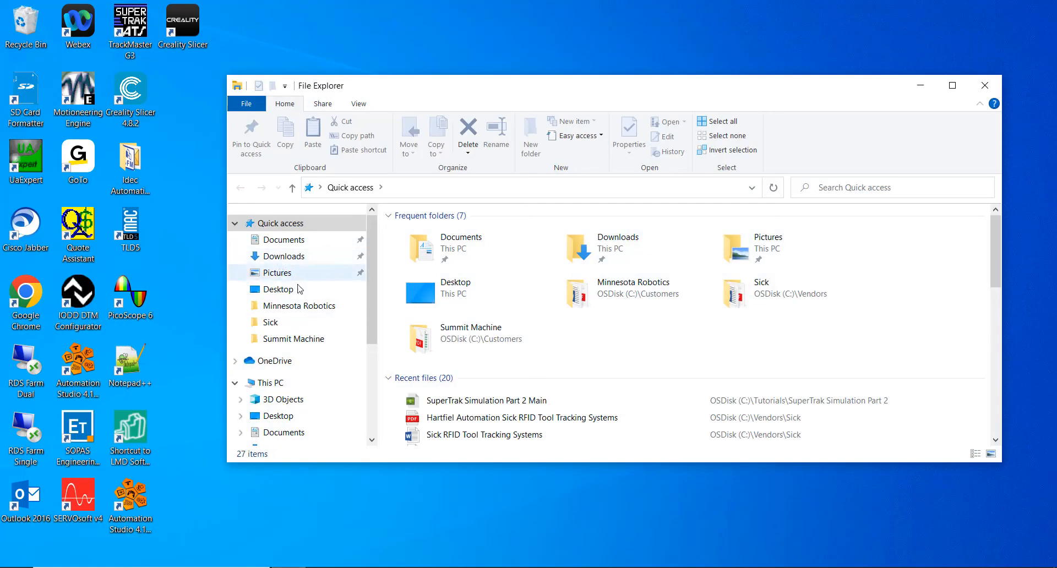
{"action": "scroll", "coordinate": [281, 297], "scroll_direction": "down", "scroll_amount": 2}
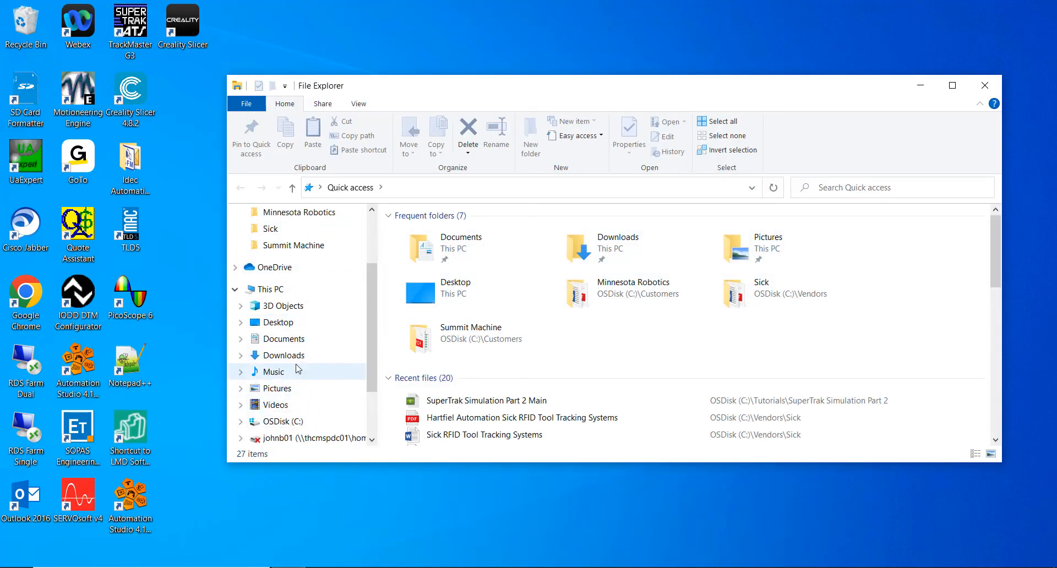
{"action": "left_click", "coordinate": [321, 355]}
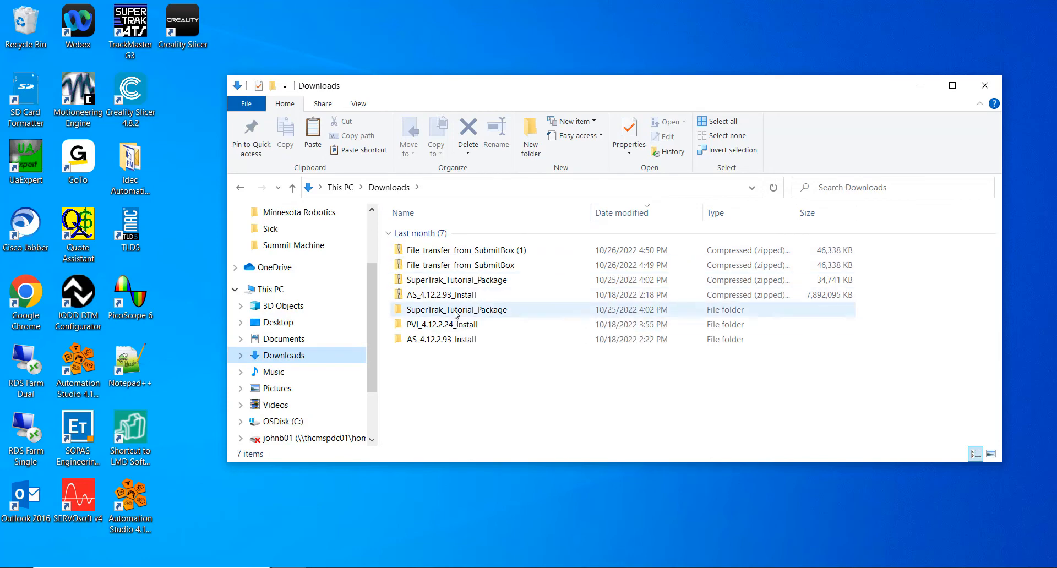
{"action": "double_click", "coordinate": [453, 310]}
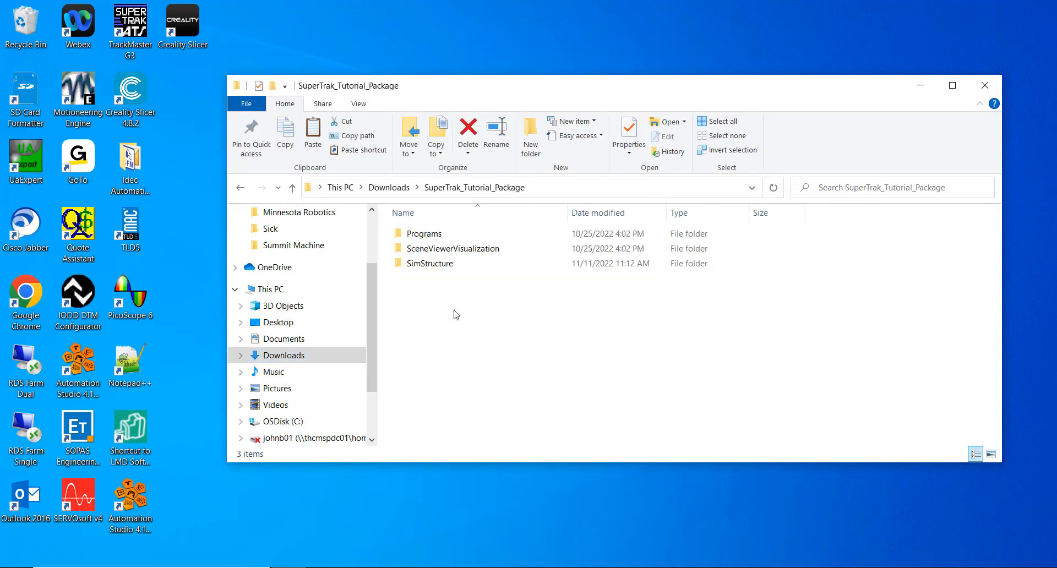
{"action": "double_click", "coordinate": [438, 265]}
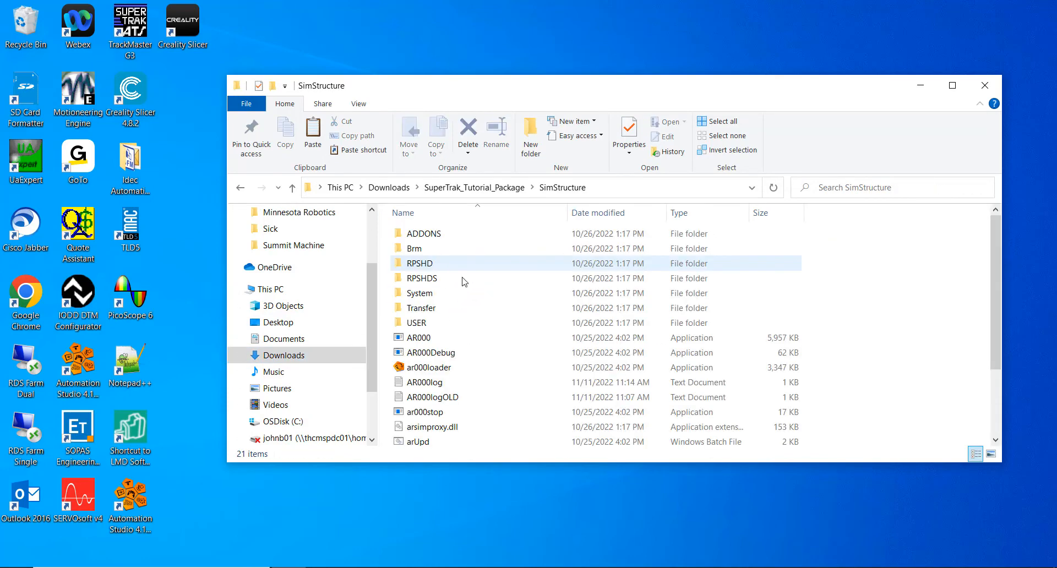
{"action": "double_click", "coordinate": [425, 370]}
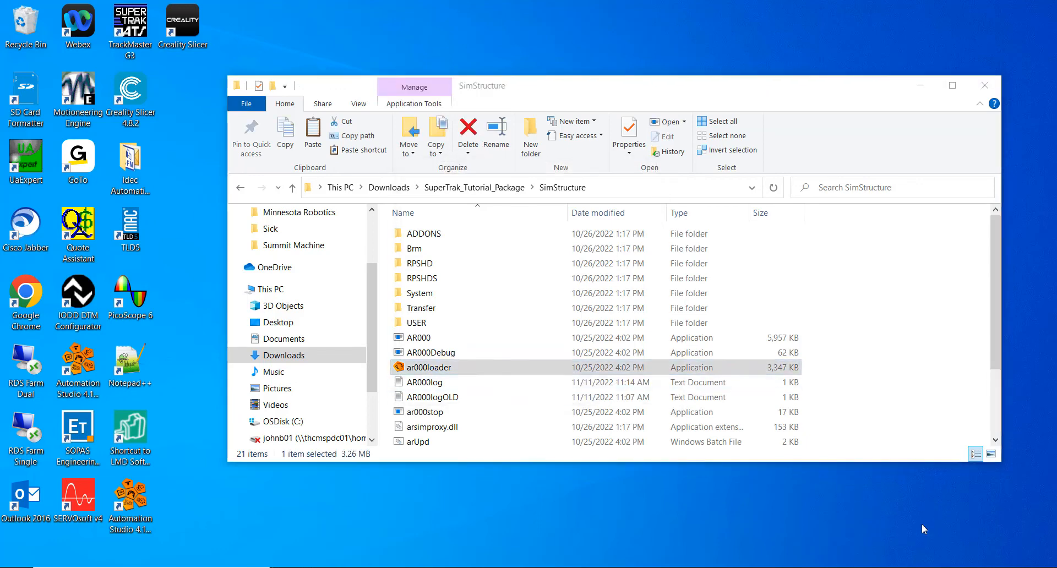
{"action": "left_click", "coordinate": [900, 567]}
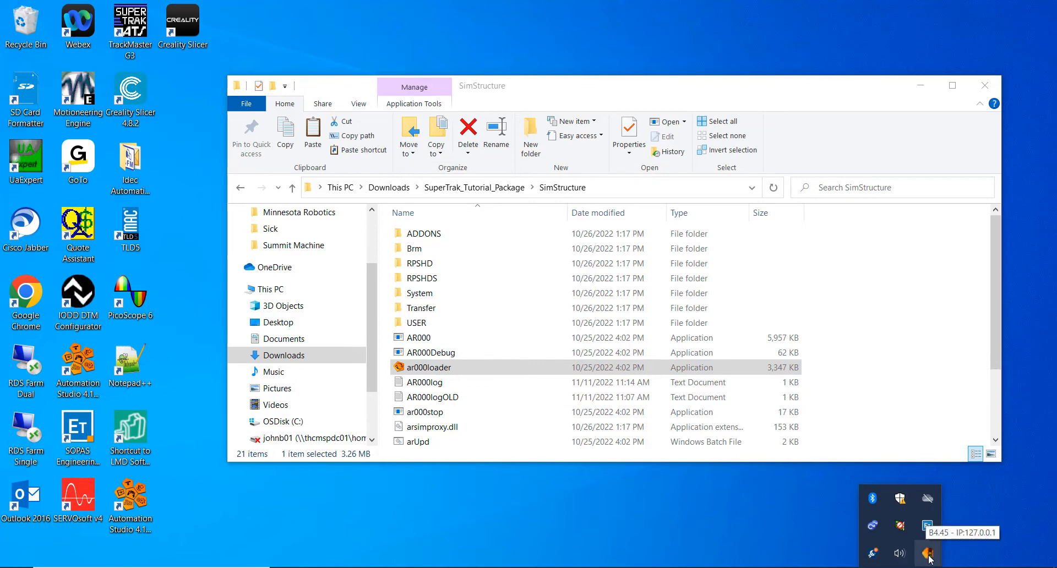
{"action": "left_click", "coordinate": [650, 508]}
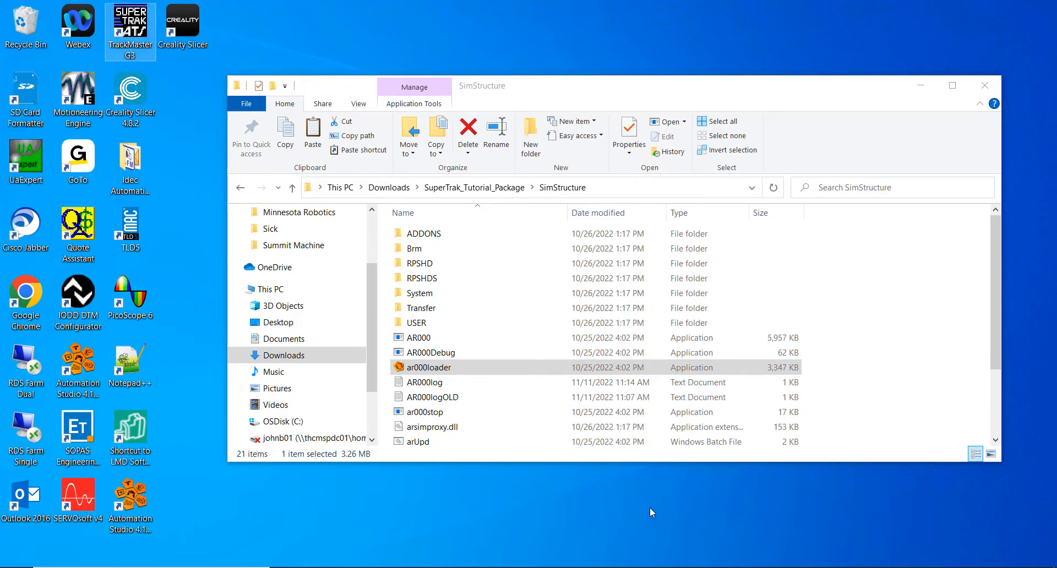
Step: Start TrackMaster G3 and connect to the CustomerBSimulation system at address 127.0.0.1
{"action": "double_click", "coordinate": [135, 30]}
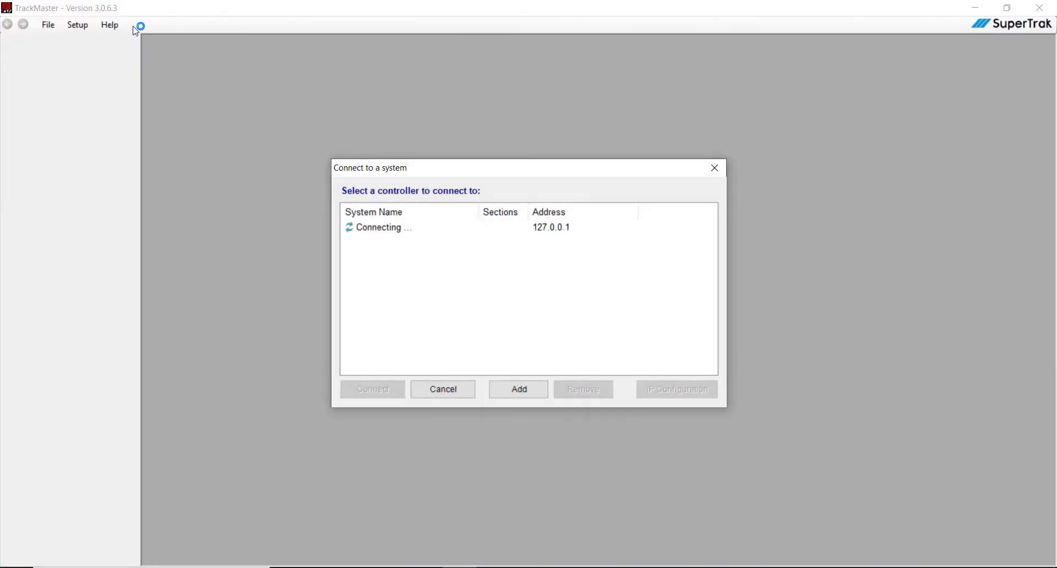
{"action": "left_click", "coordinate": [395, 235]}
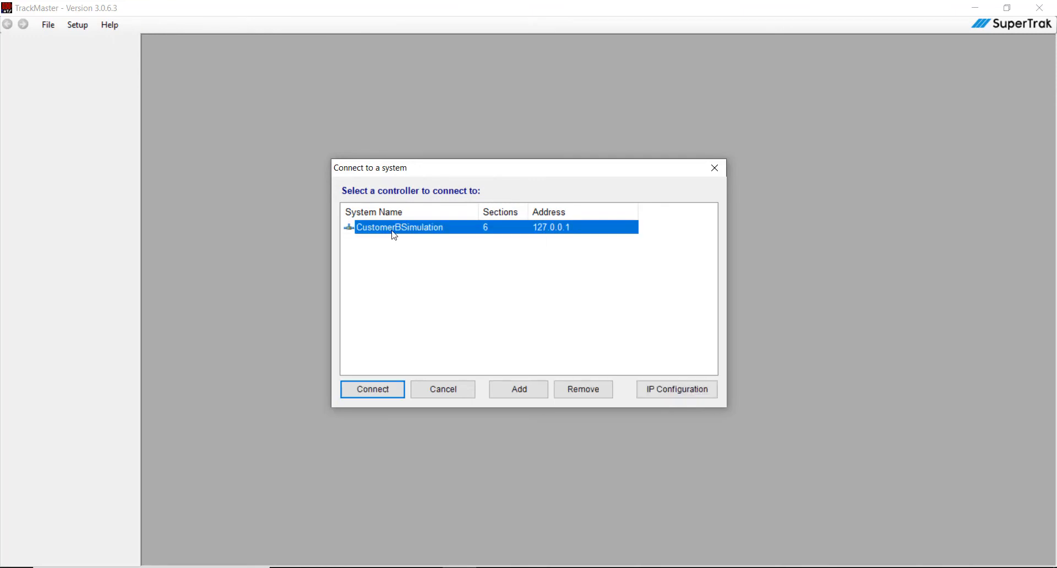
{"action": "left_click", "coordinate": [378, 393]}
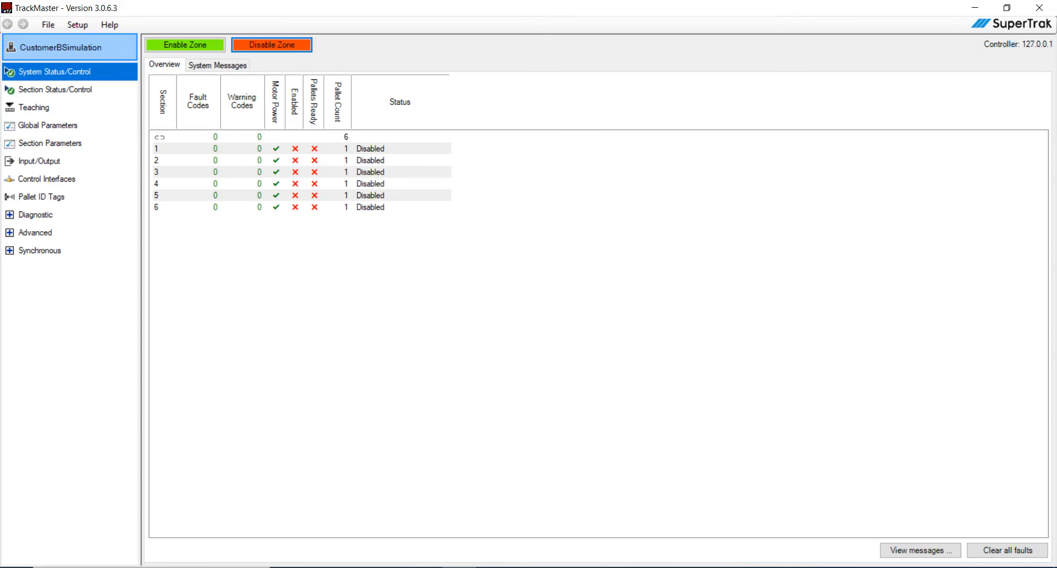
Step: Launch B&R Scene Viewer and start its PVI connection
{"action": "key", "text": "super"}
{"action": "type", "text": "s"}
{"action": "left_click", "coordinate": [115, 212]}
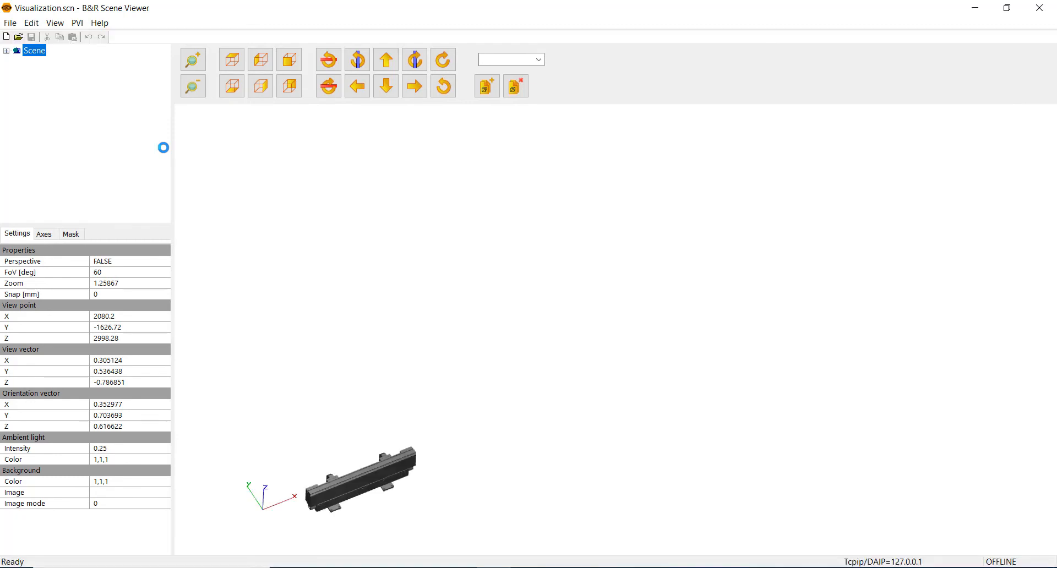
{"action": "left_click", "coordinate": [75, 25]}
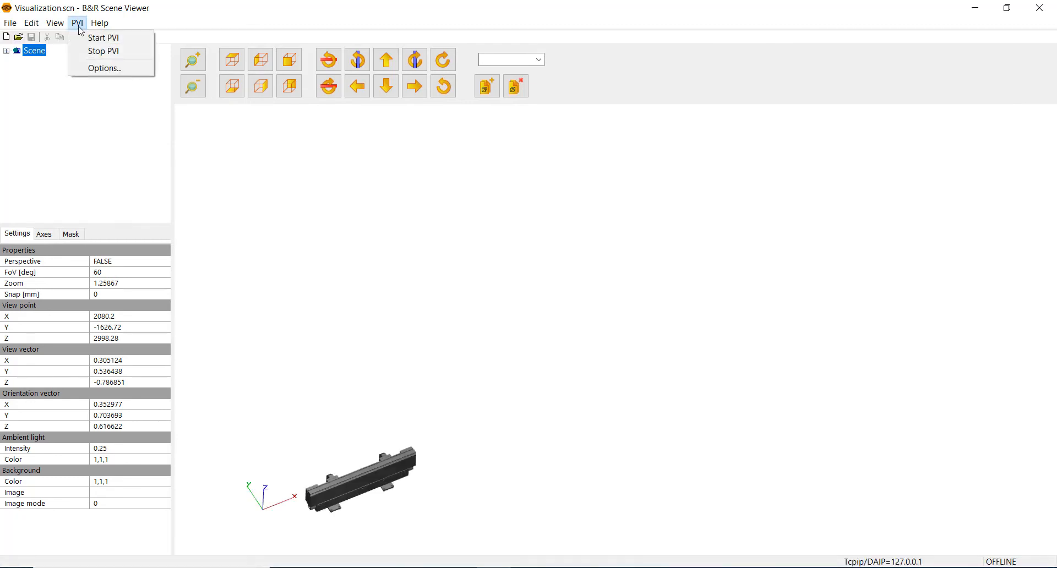
{"action": "left_click", "coordinate": [92, 38]}
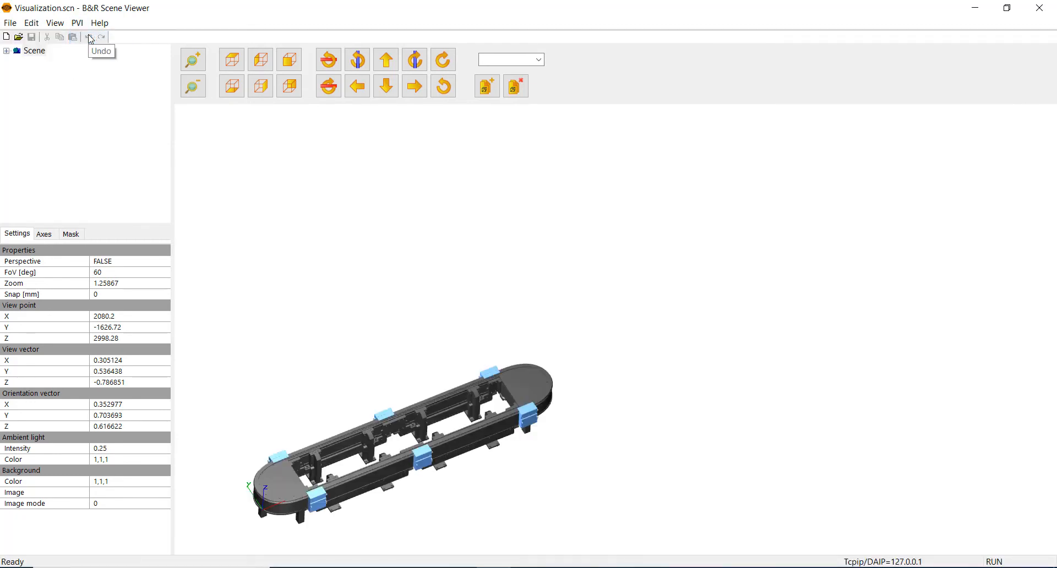
Step: Zoom in on the track model and shift the view until the whole track is centred and fully in view
{"action": "left_click", "coordinate": [203, 65]}
{"action": "left_click", "coordinate": [203, 65]}
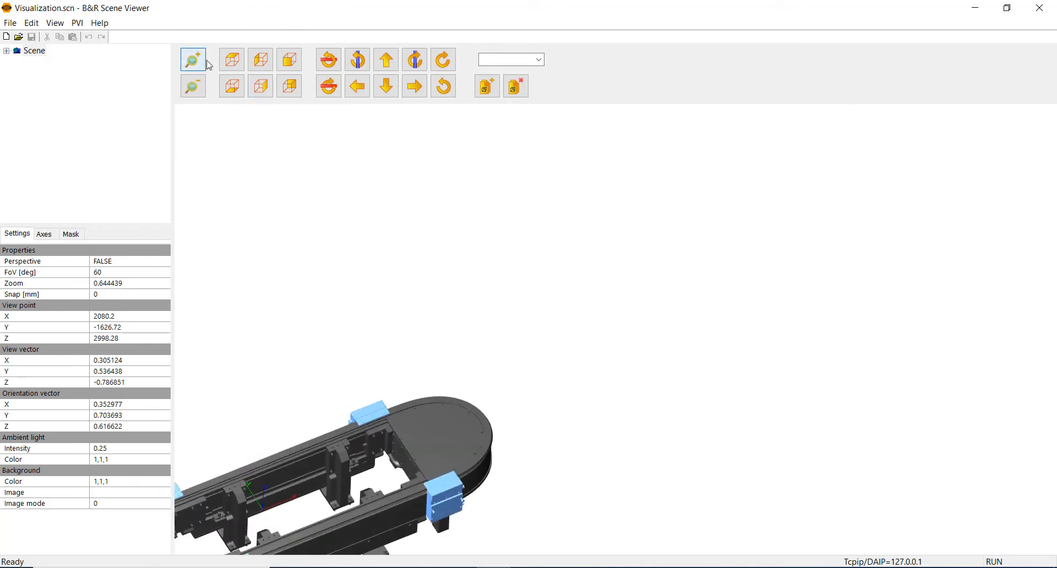
{"action": "left_click", "coordinate": [386, 62]}
{"action": "left_click", "coordinate": [387, 62]}
{"action": "left_click", "coordinate": [387, 62]}
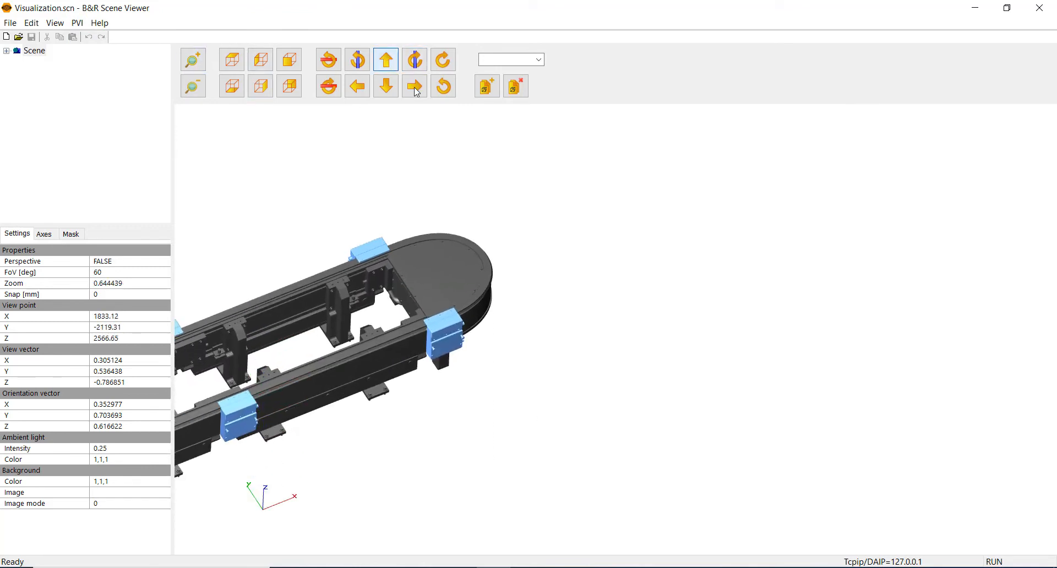
{"action": "left_click", "coordinate": [415, 87]}
{"action": "left_click", "coordinate": [414, 87]}
{"action": "left_click", "coordinate": [416, 88]}
{"action": "left_click", "coordinate": [415, 87]}
{"action": "left_click", "coordinate": [415, 87]}
{"action": "left_click", "coordinate": [415, 87]}
{"action": "left_click", "coordinate": [415, 88]}
{"action": "left_click", "coordinate": [415, 88]}
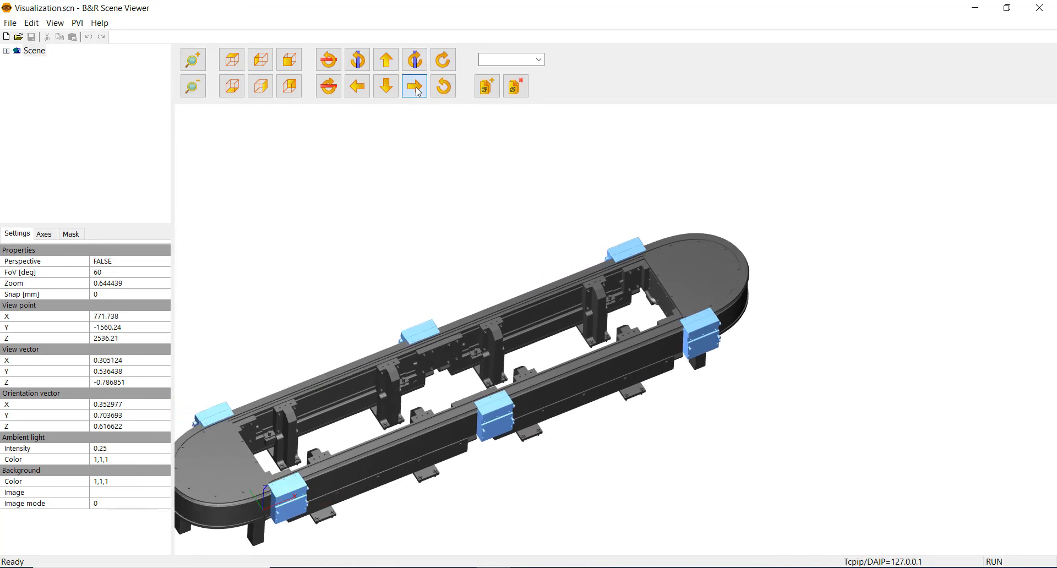
{"action": "left_click", "coordinate": [416, 88]}
{"action": "left_click", "coordinate": [387, 63]}
{"action": "left_click", "coordinate": [388, 62]}
{"action": "left_click", "coordinate": [387, 63]}
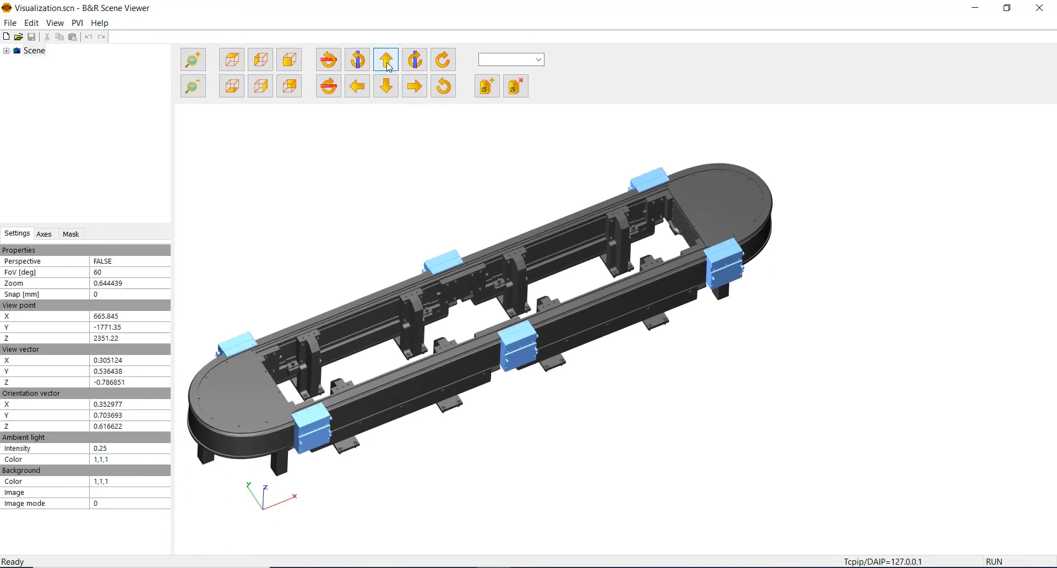
{"action": "left_click", "coordinate": [413, 92]}
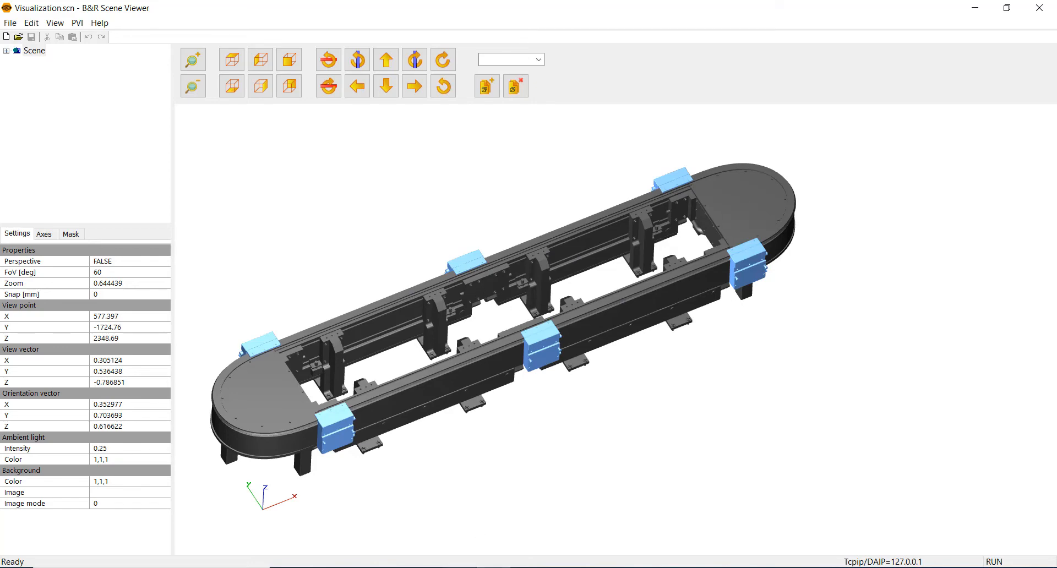
Step: Enable the zone in TrackMaster, return to Scene Viewer to watch the pallets move, and dismiss the PVI Manager message
{"action": "key", "text": "alt+Tab"}
{"action": "left_click", "coordinate": [206, 48]}
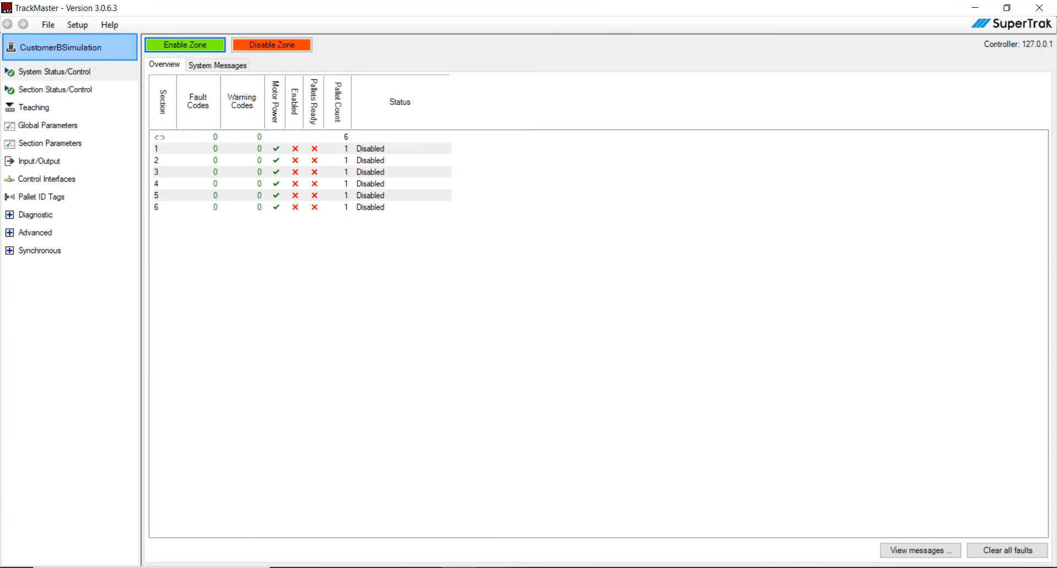
{"action": "left_click", "coordinate": [493, 567]}
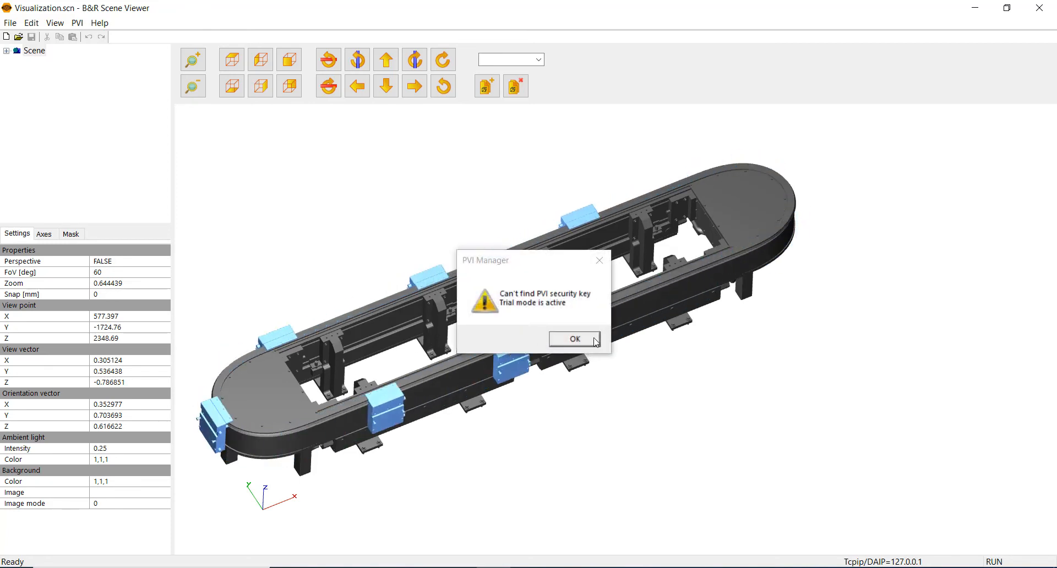
{"action": "left_click", "coordinate": [574, 339]}
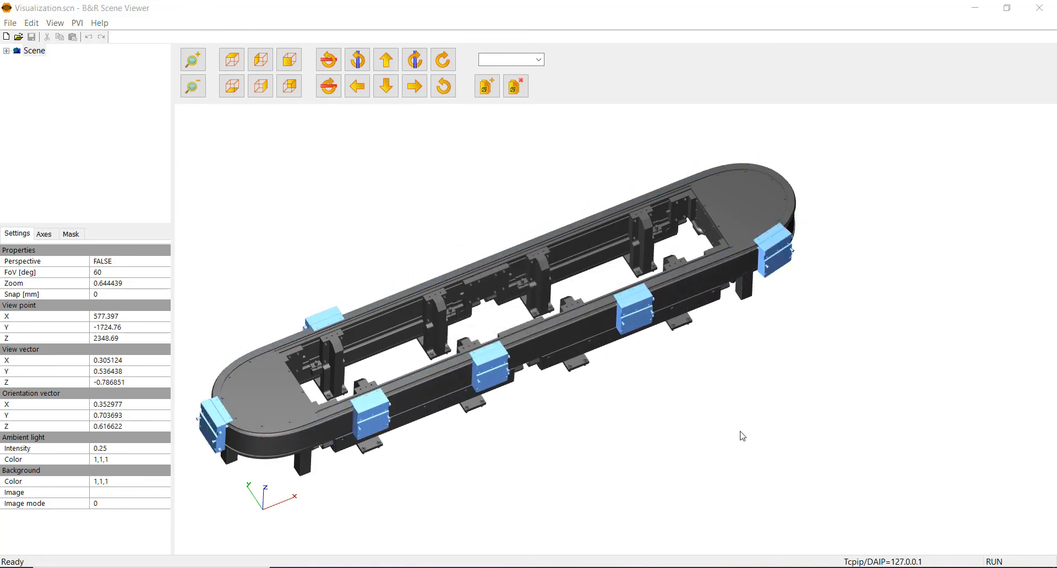